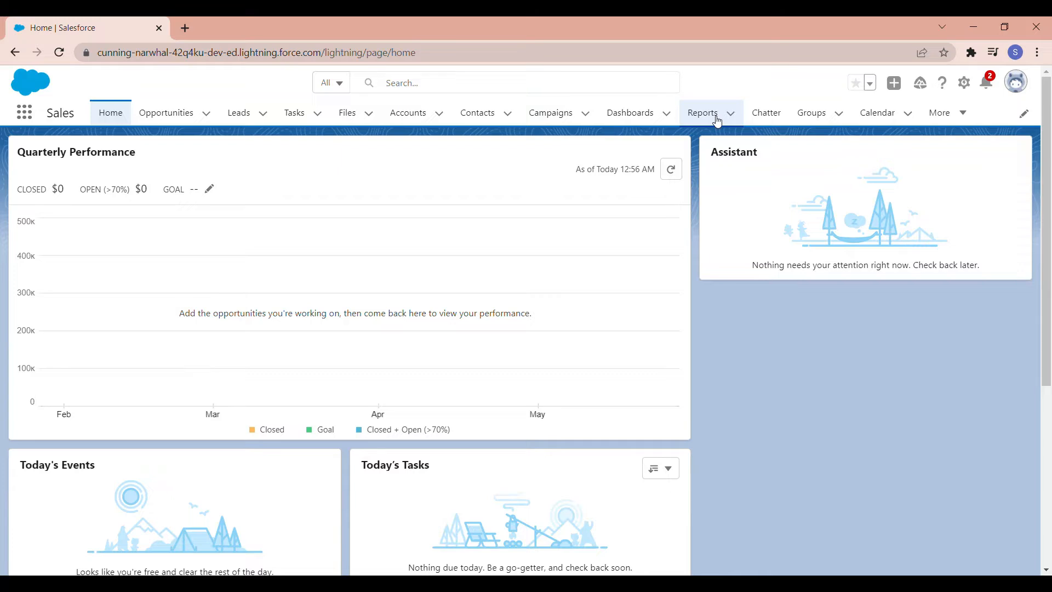
Step: Open the Reports list and start a new report
{"action": "left_click", "coordinate": [963, 114]}
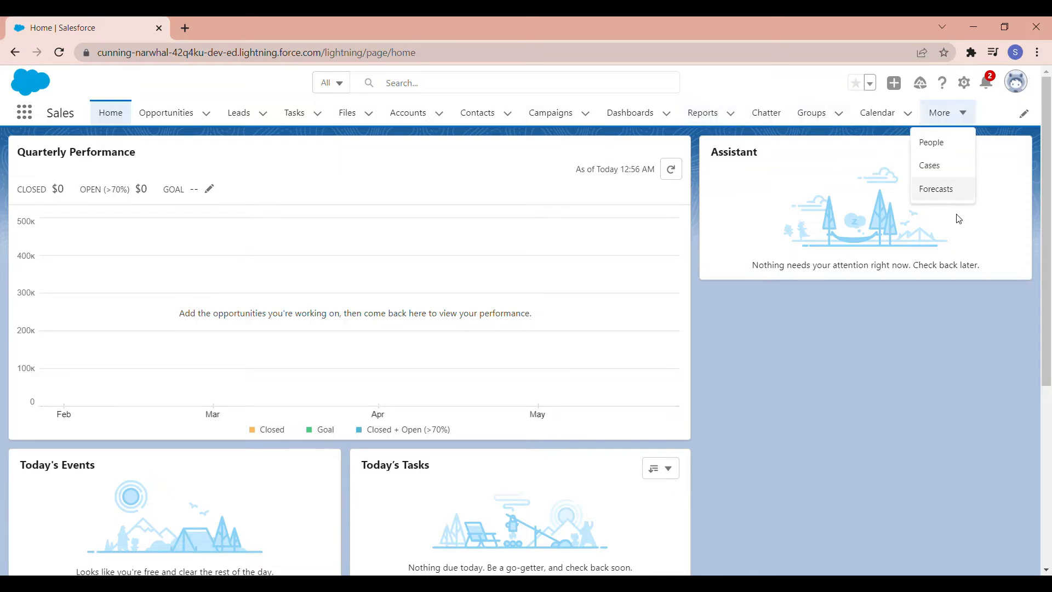
{"action": "left_click", "coordinate": [710, 115]}
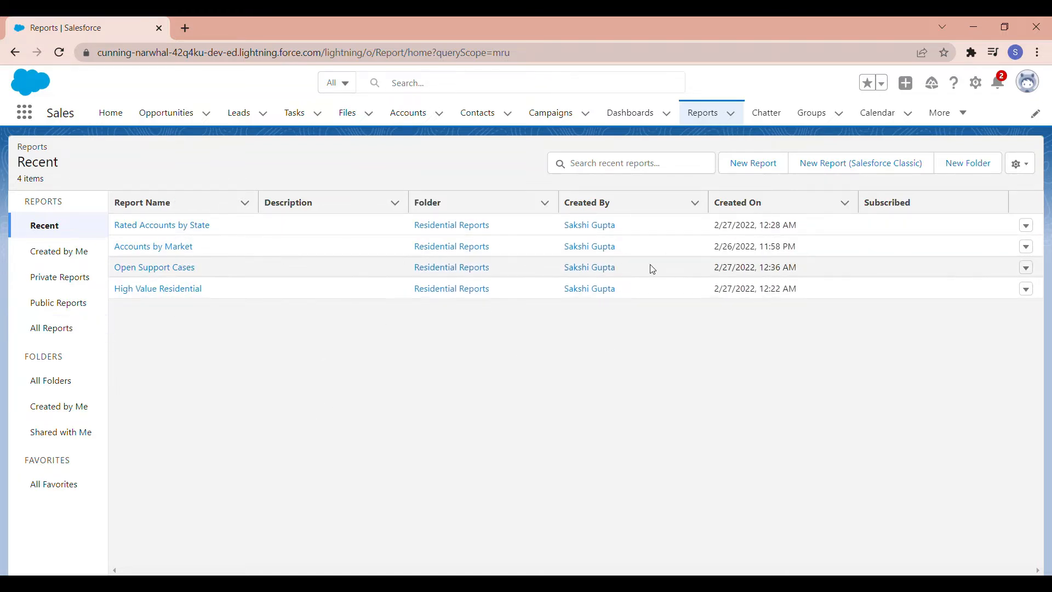
{"action": "left_click", "coordinate": [753, 163]}
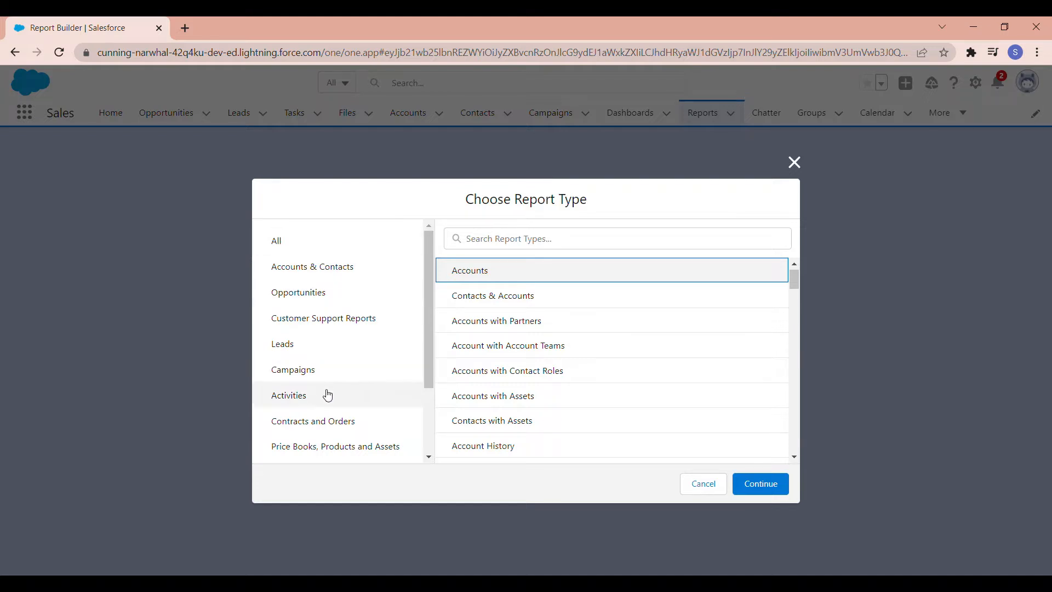
Step: Choose Contacts & Accounts from the Accounts & Contacts category as the report type and continue to the report builder
{"action": "scroll", "coordinate": [328, 395], "scroll_direction": "down", "scroll_amount": 2}
{"action": "scroll", "coordinate": [329, 394], "scroll_direction": "up", "scroll_amount": 4}
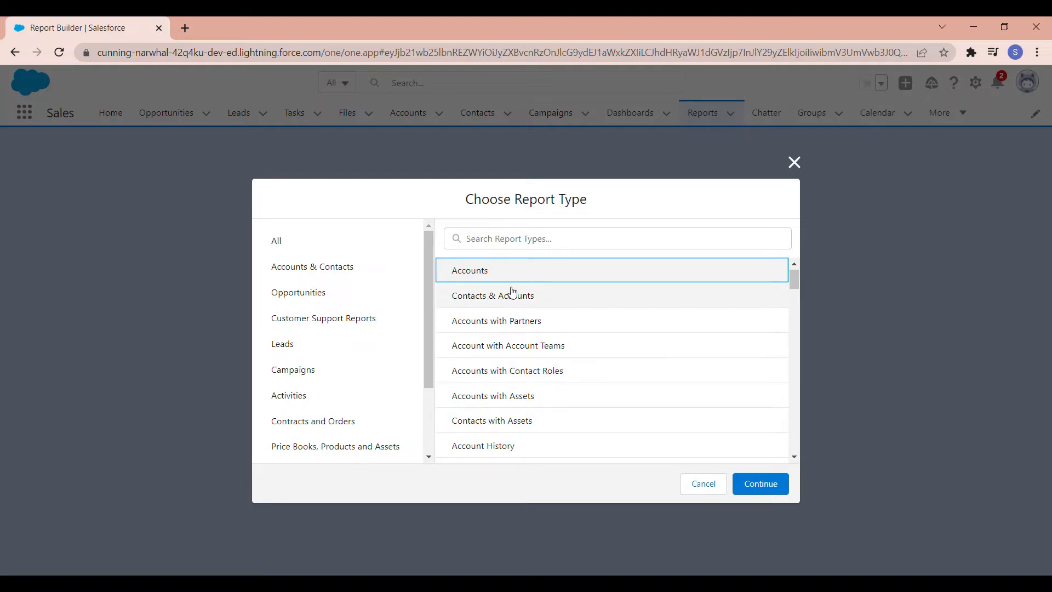
{"action": "scroll", "coordinate": [482, 294], "scroll_direction": "down", "scroll_amount": 1}
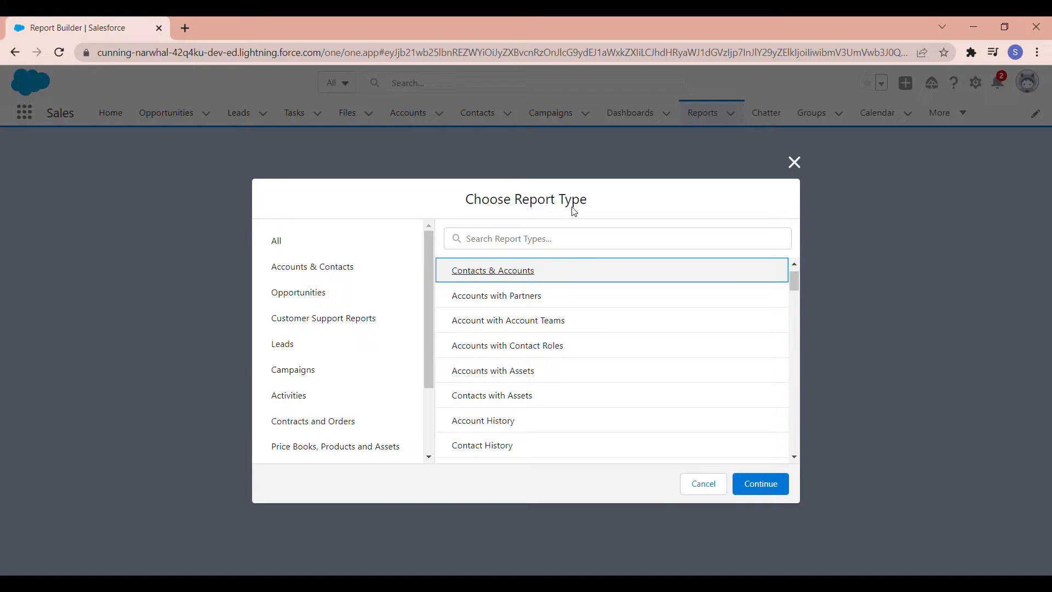
{"action": "left_click", "coordinate": [324, 304]}
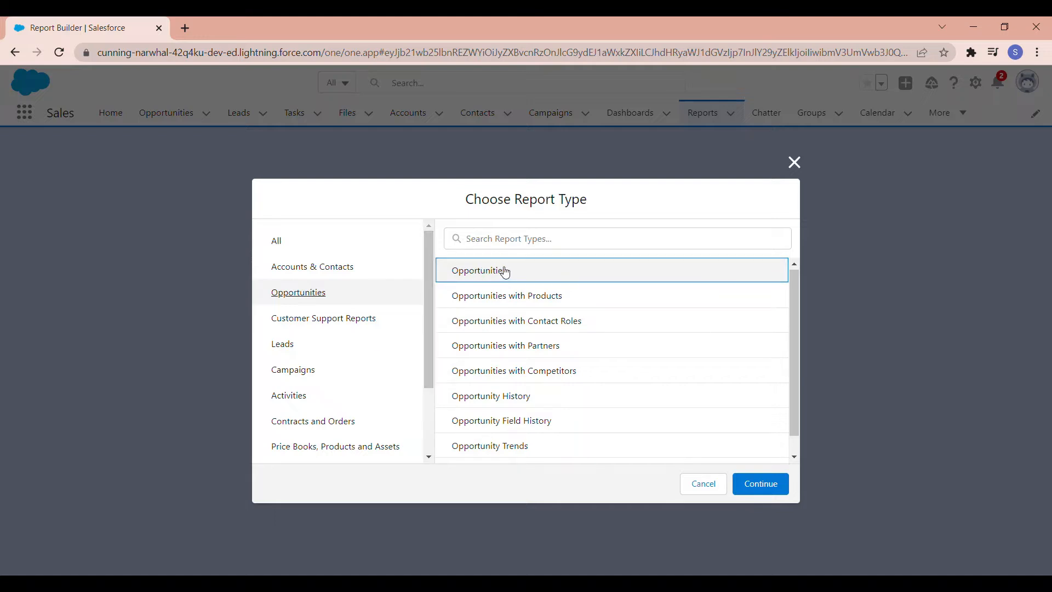
{"action": "left_click", "coordinate": [370, 265]}
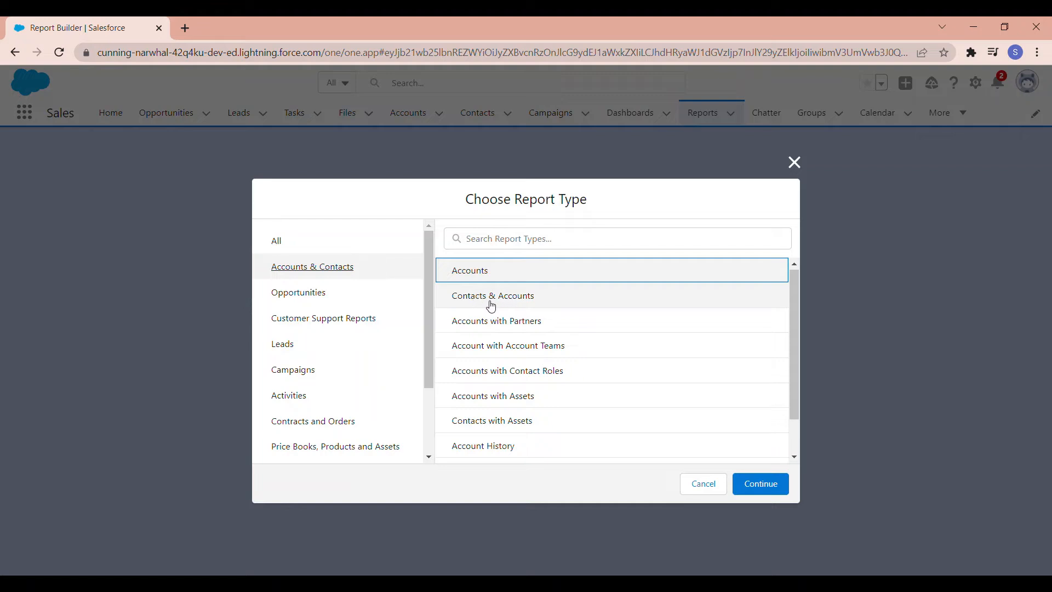
{"action": "left_click", "coordinate": [527, 301]}
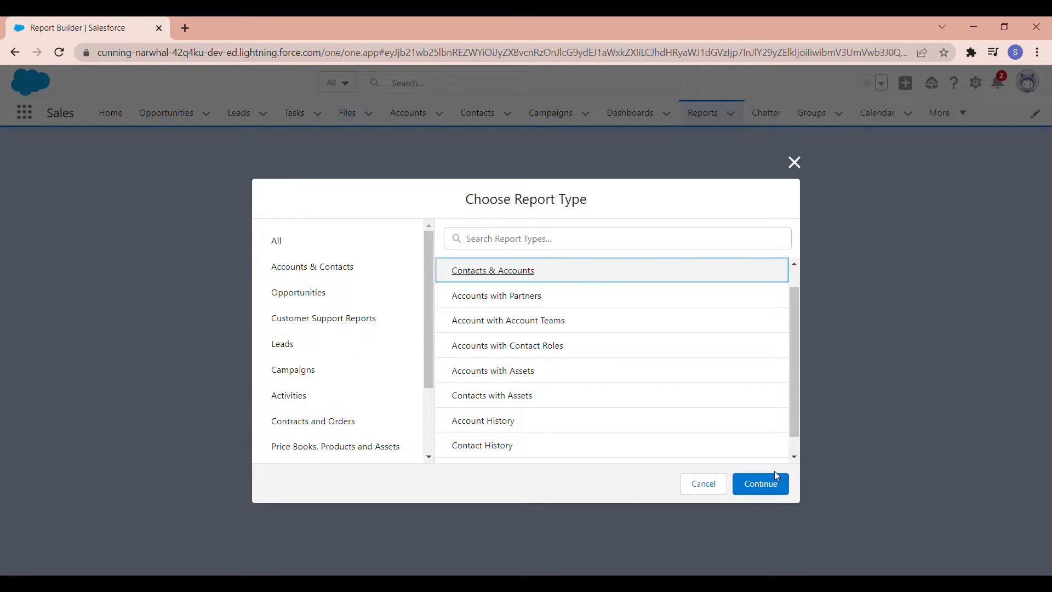
{"action": "left_click", "coordinate": [777, 486]}
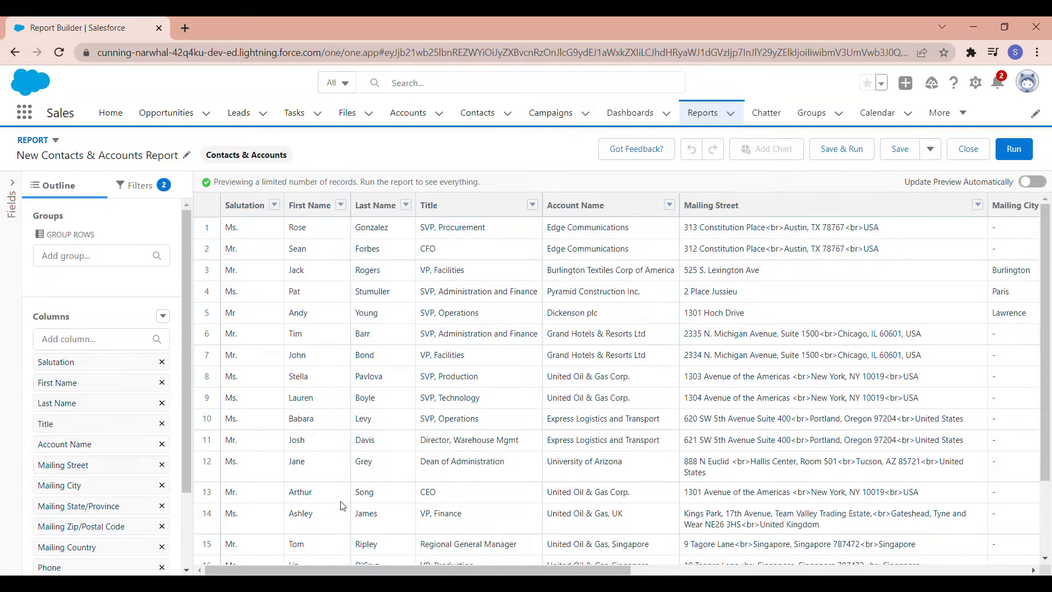
Step: Turn on automatic updating of the report preview
{"action": "left_click", "coordinate": [429, 498]}
{"action": "left_click_drag", "start_coordinate": [215, 182], "coordinate": [489, 182]}
{"action": "left_click", "coordinate": [489, 182]}
{"action": "left_click", "coordinate": [1033, 182]}
Step: Remove the Salutation, Mailing Street, Mailing City, Mailing State/Province, Mailing Country and Fax columns from the report
{"action": "scroll", "coordinate": [72, 450], "scroll_direction": "down", "scroll_amount": 2}
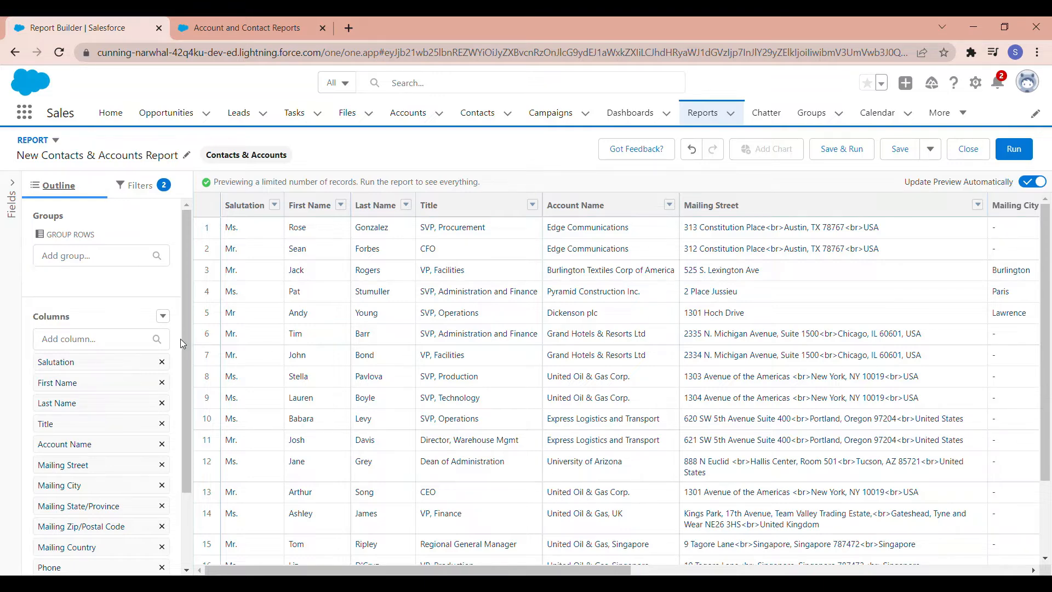
{"action": "scroll", "coordinate": [181, 339], "scroll_direction": "down", "scroll_amount": 1}
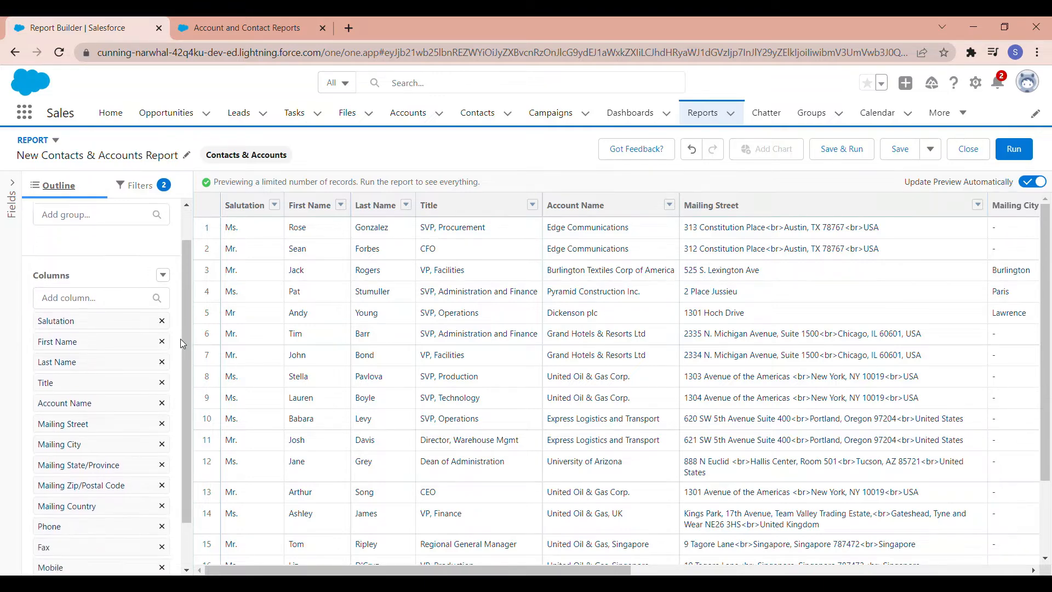
{"action": "left_click", "coordinate": [162, 315]}
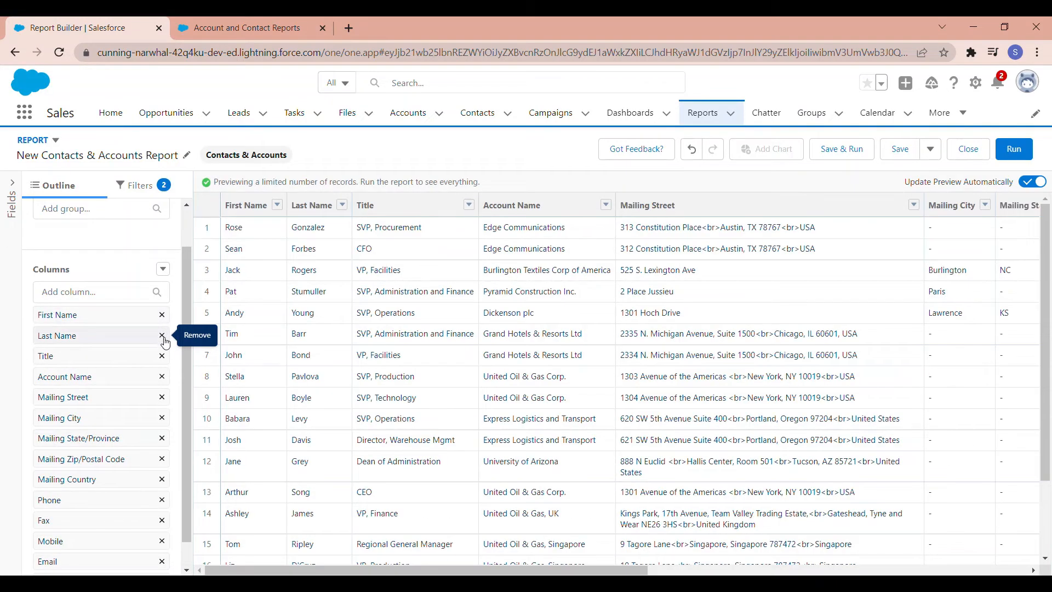
{"action": "left_click", "coordinate": [162, 396]}
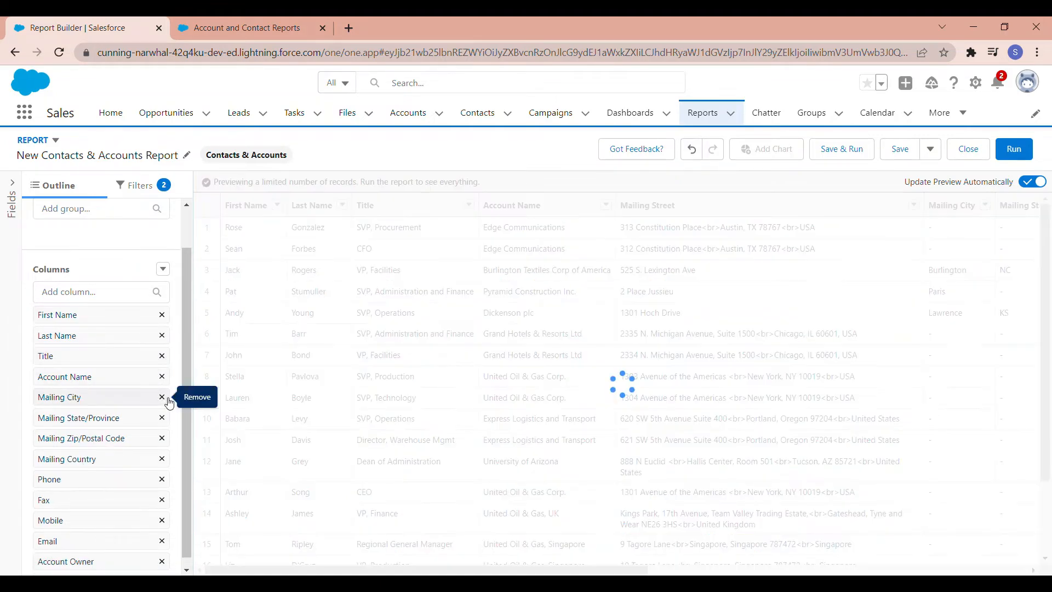
{"action": "left_click", "coordinate": [162, 396]}
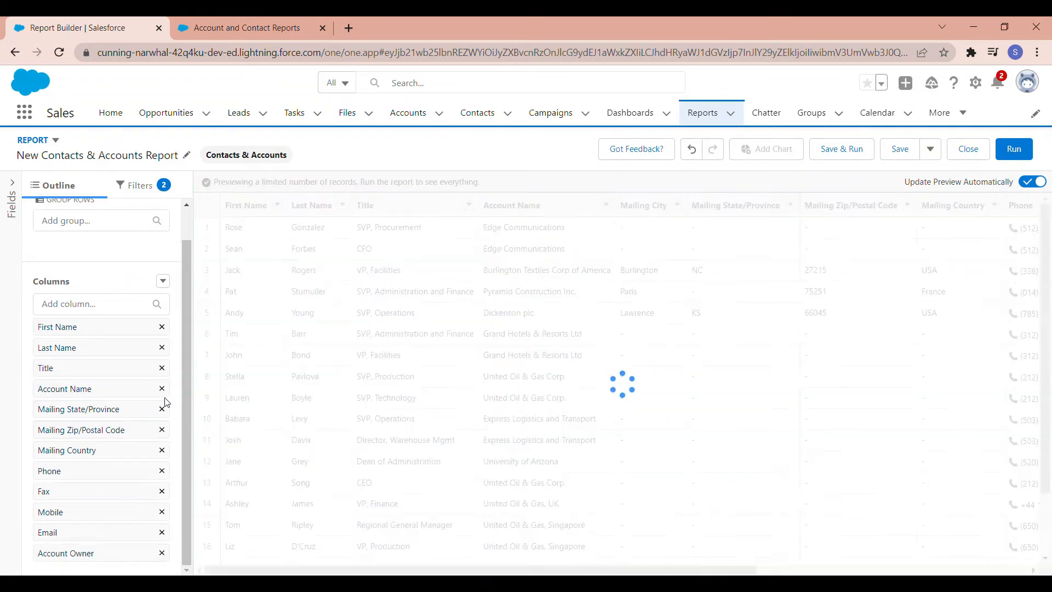
{"action": "left_click", "coordinate": [163, 410]}
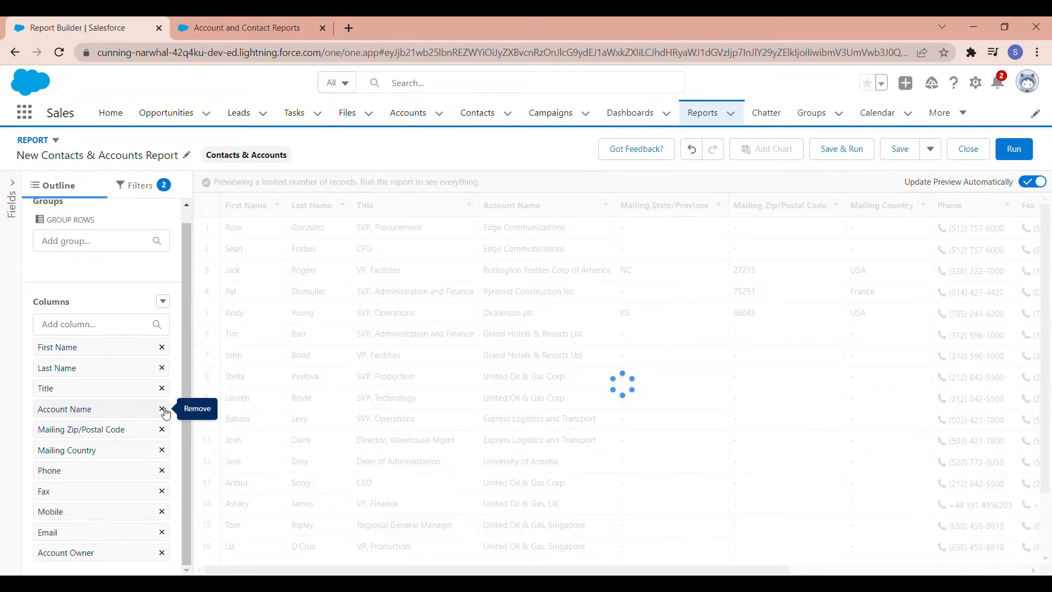
{"action": "left_click", "coordinate": [163, 449]}
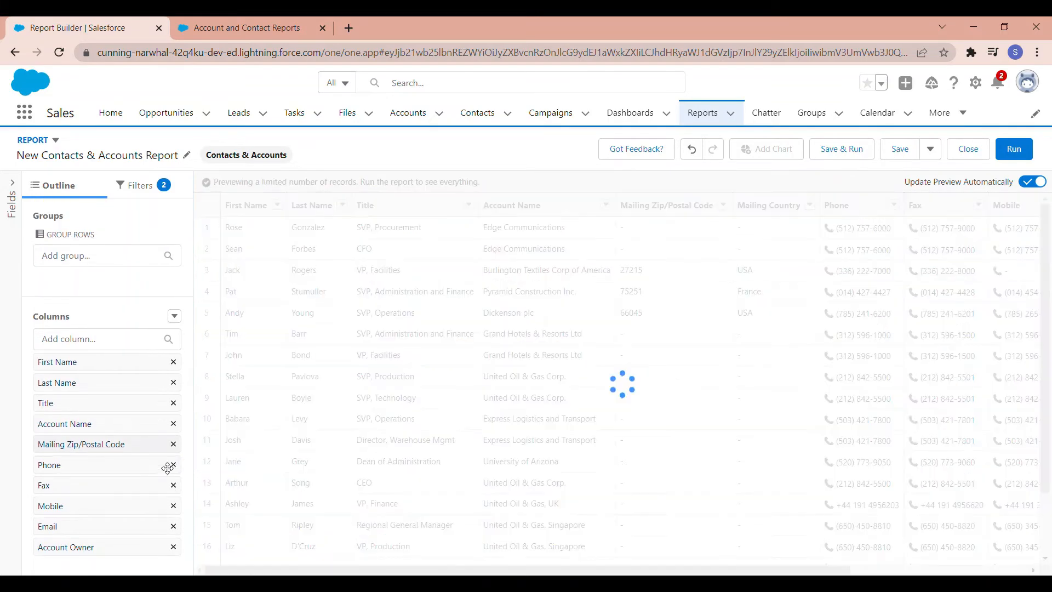
{"action": "left_click", "coordinate": [174, 486]}
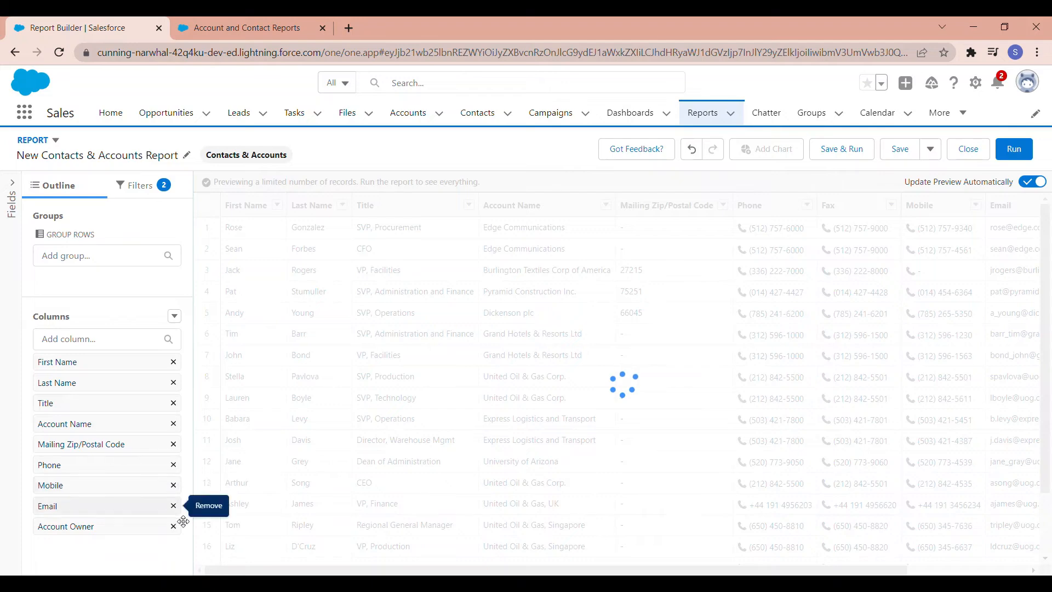
Step: Add the contact fields Last Activity and Last Modified By as columns after Mailing Zip/Postal Code, then hide the field list
{"action": "left_click", "coordinate": [15, 190]}
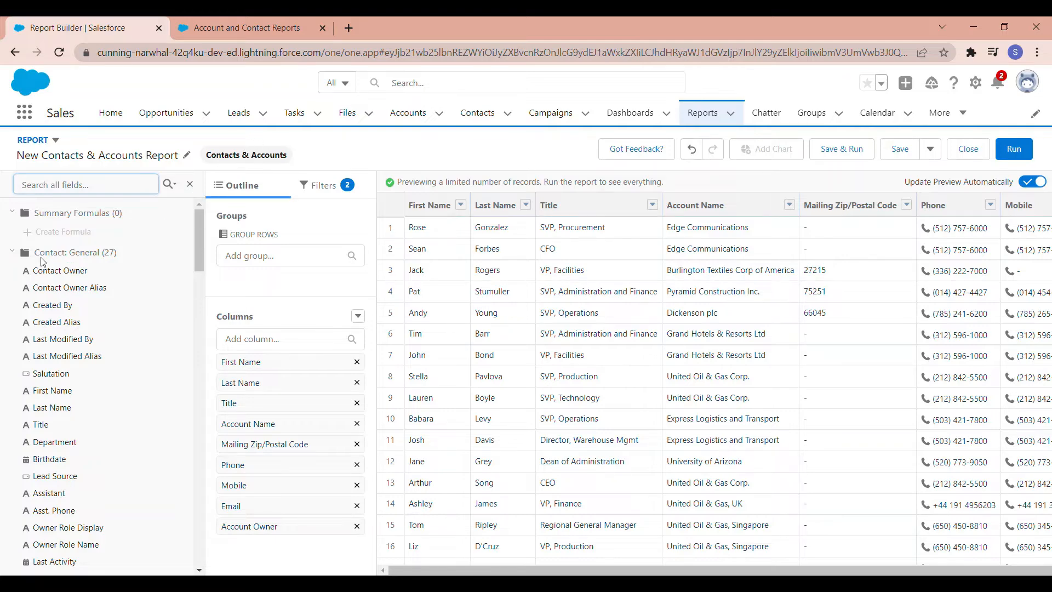
{"action": "scroll", "coordinate": [89, 262], "scroll_direction": "down", "scroll_amount": 6}
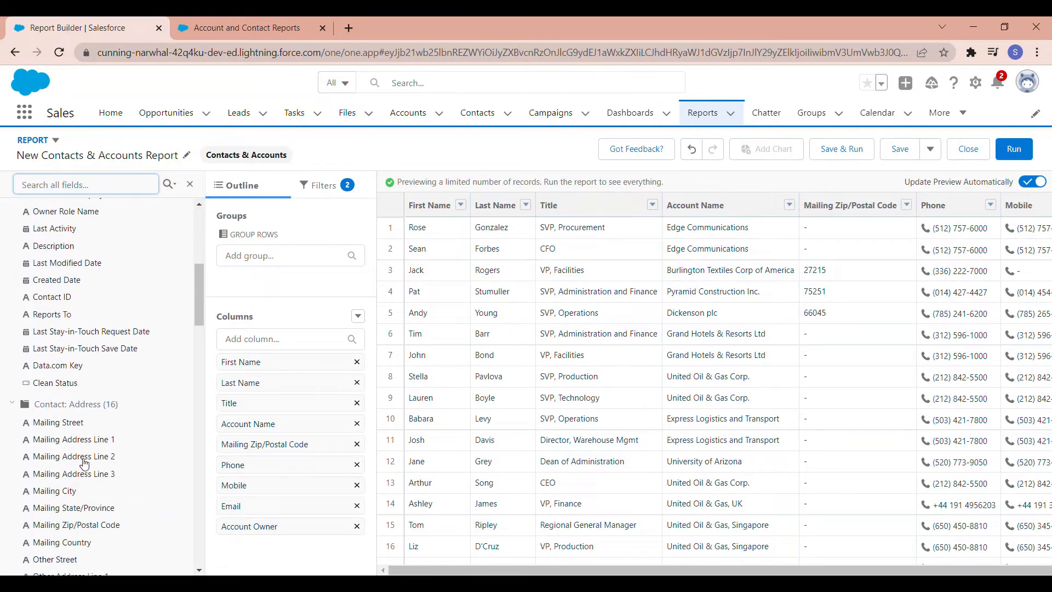
{"action": "scroll", "coordinate": [109, 400], "scroll_direction": "down", "scroll_amount": 8}
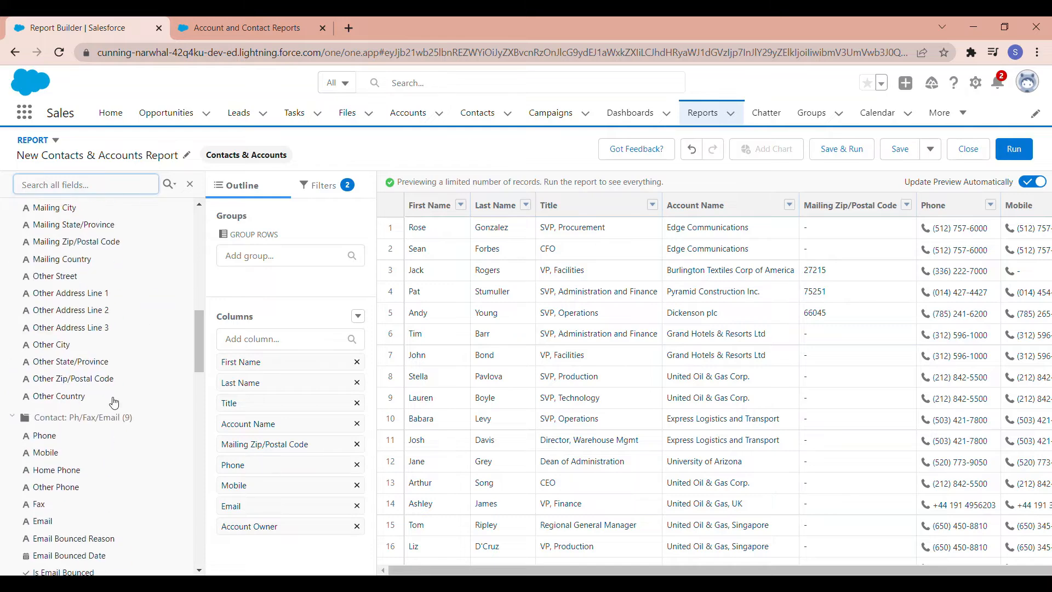
{"action": "scroll", "coordinate": [85, 435], "scroll_direction": "down", "scroll_amount": 2}
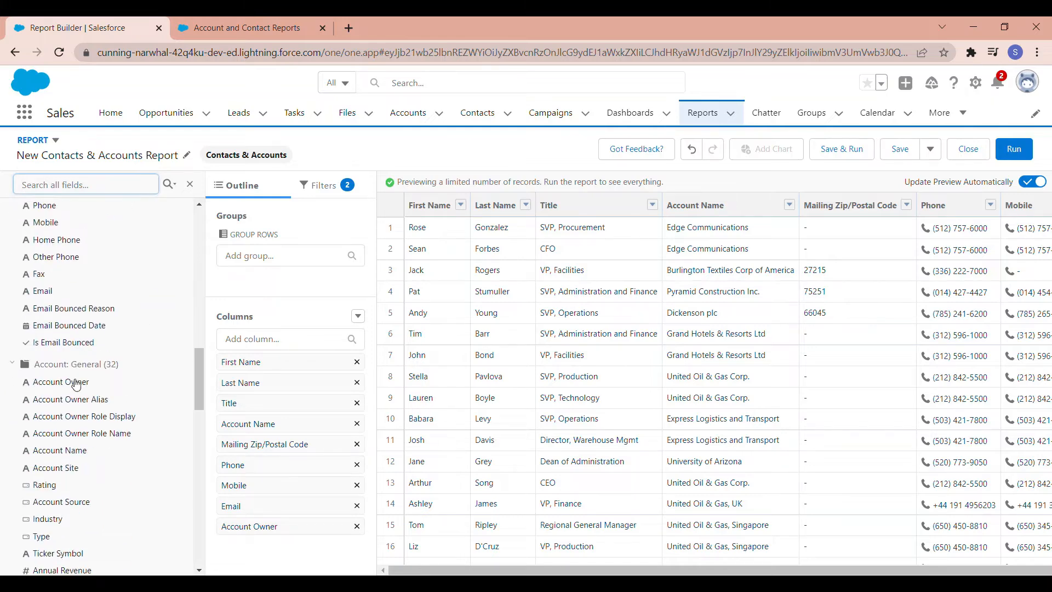
{"action": "scroll", "coordinate": [93, 378], "scroll_direction": "down", "scroll_amount": 10}
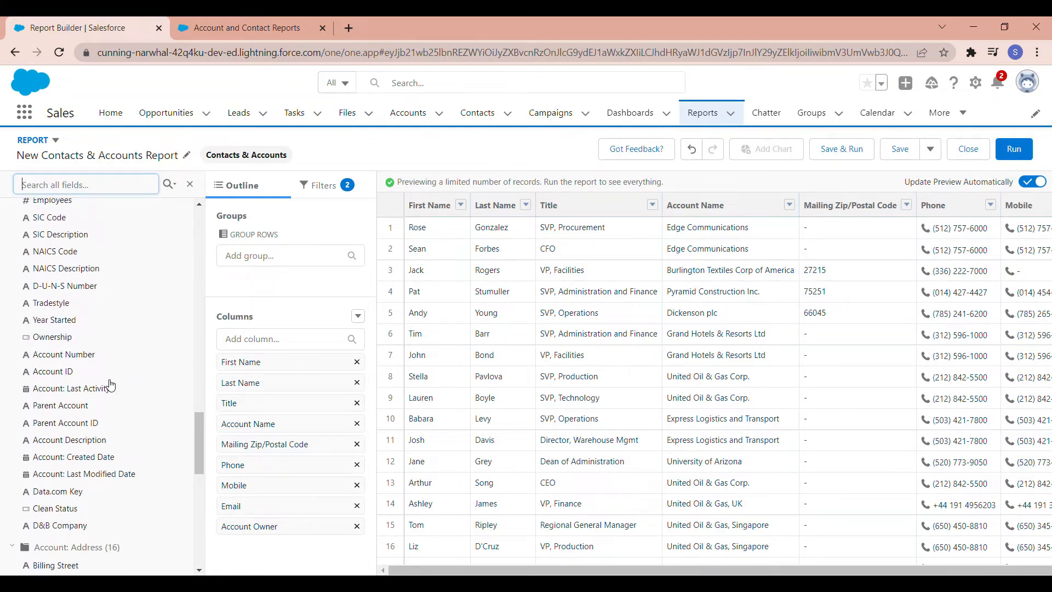
{"action": "scroll", "coordinate": [111, 419], "scroll_direction": "down", "scroll_amount": 6}
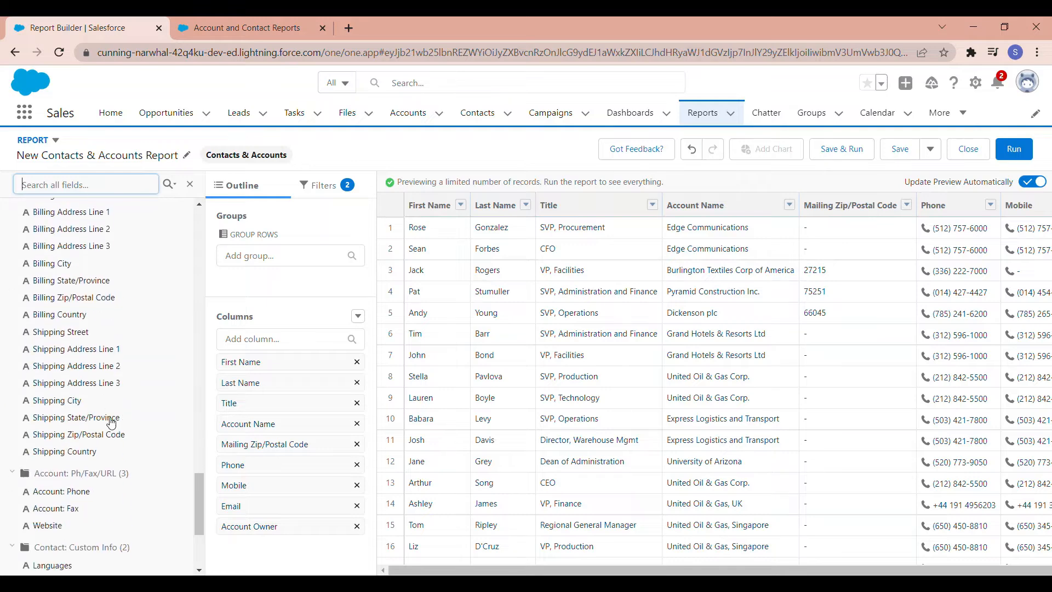
{"action": "scroll", "coordinate": [111, 422], "scroll_direction": "up", "scroll_amount": 20}
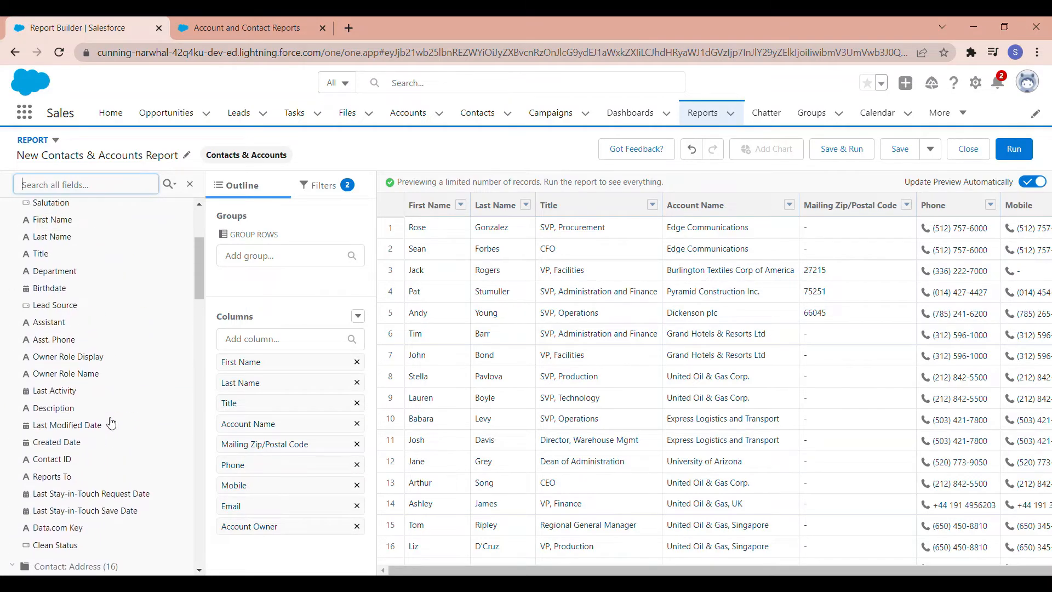
{"action": "scroll", "coordinate": [112, 422], "scroll_direction": "down", "scroll_amount": 1}
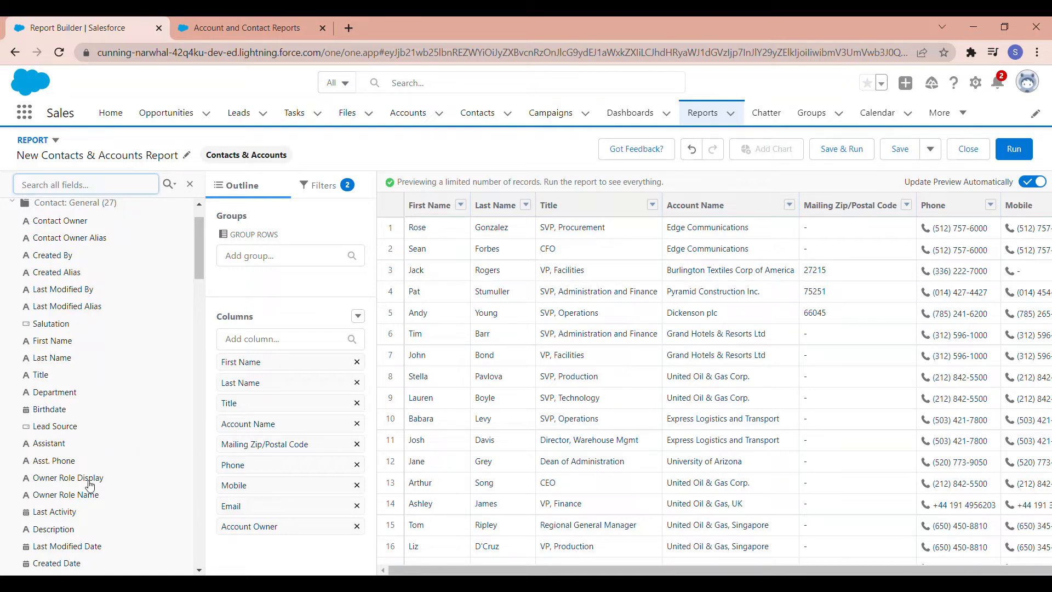
{"action": "left_click", "coordinate": [57, 517]}
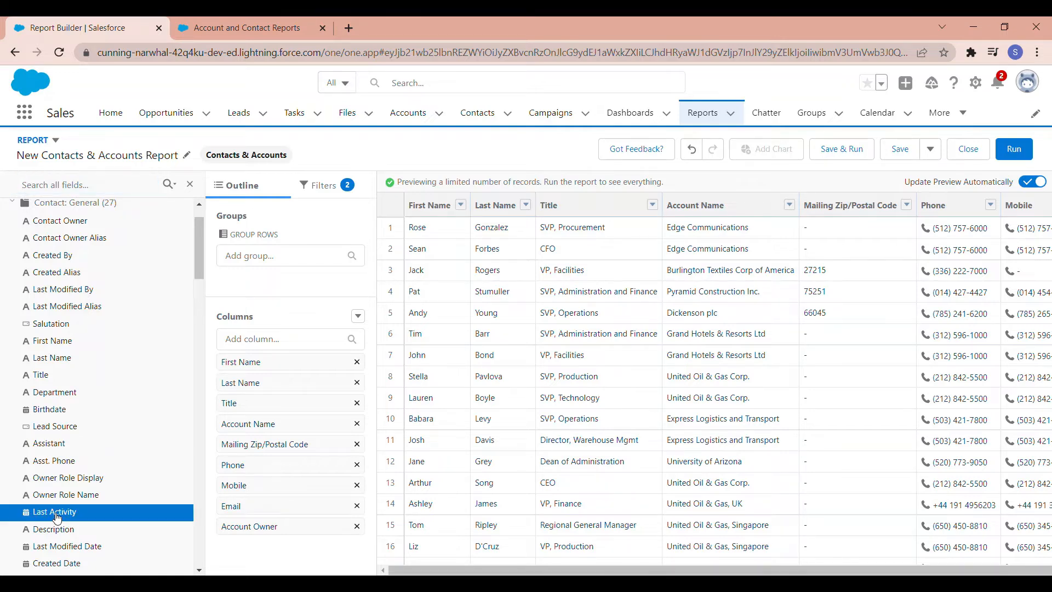
{"action": "left_click_drag", "start_coordinate": [57, 516], "coordinate": [228, 458]}
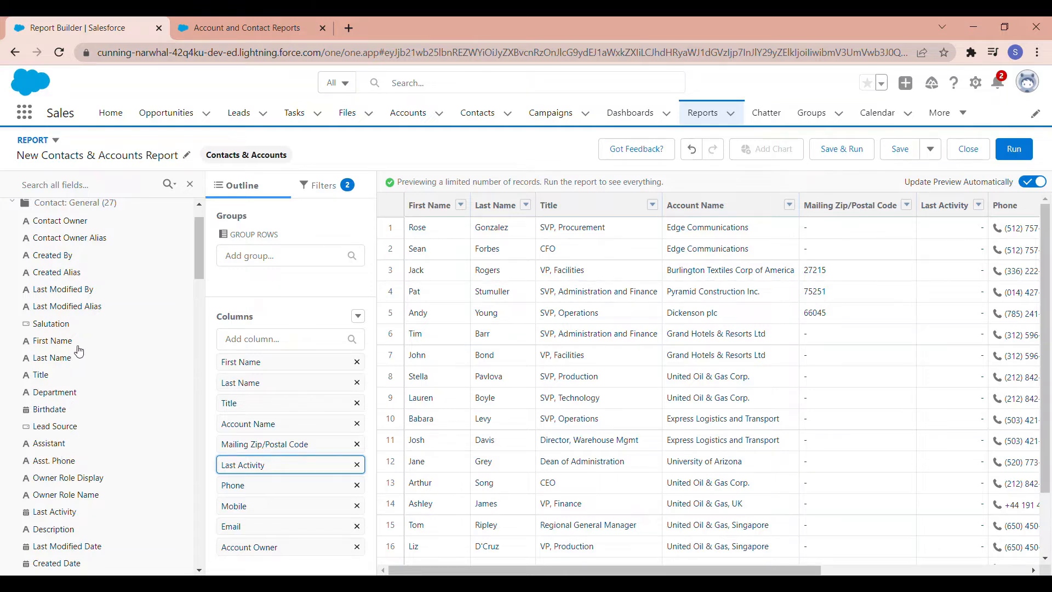
{"action": "left_click_drag", "start_coordinate": [63, 294], "coordinate": [222, 470]}
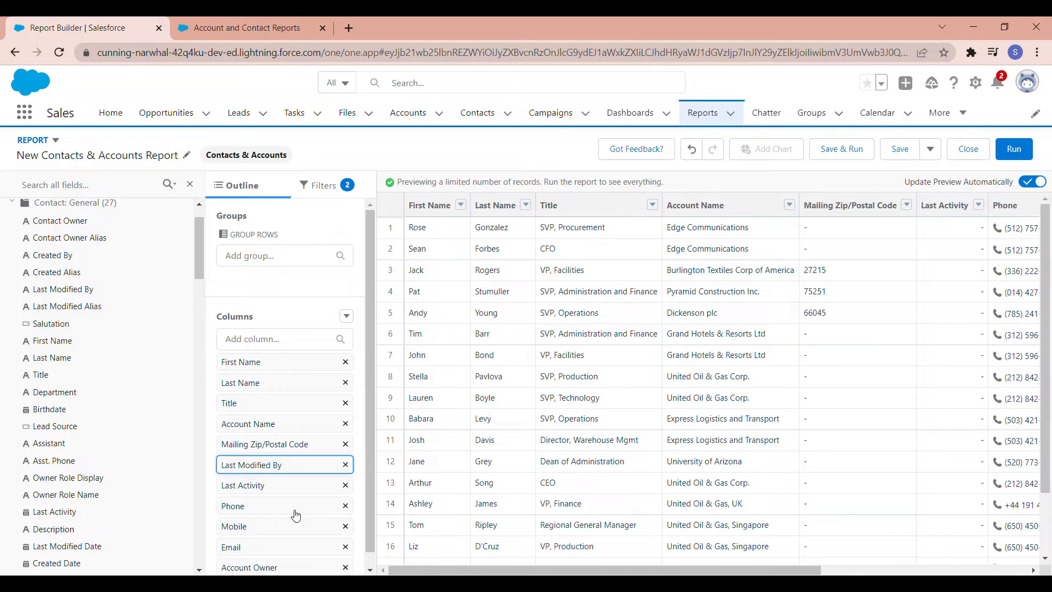
{"action": "left_click", "coordinate": [191, 188]}
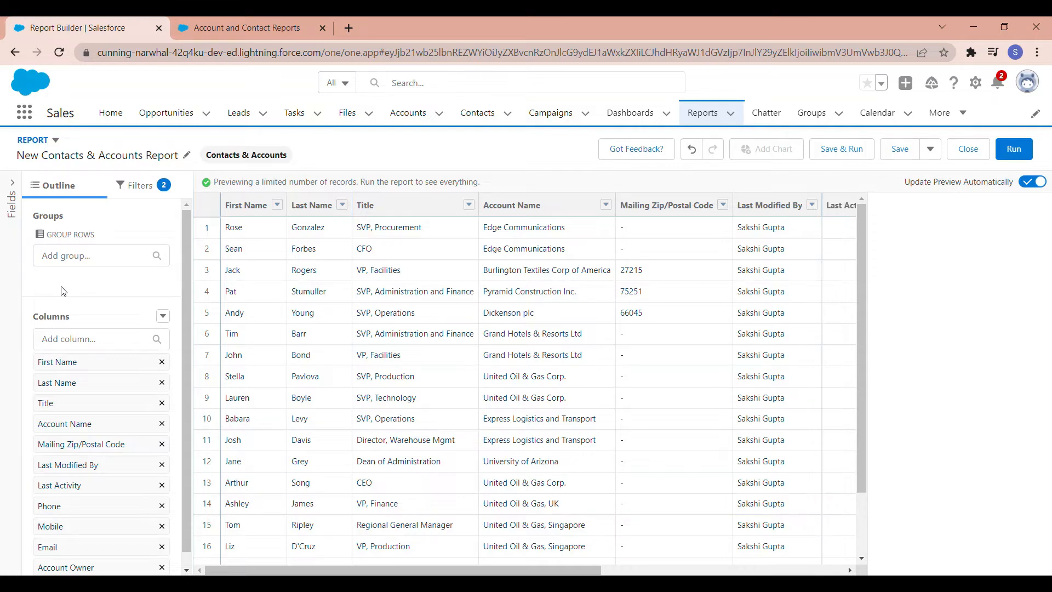
Step: Show the report's filter settings
{"action": "left_click", "coordinate": [157, 195]}
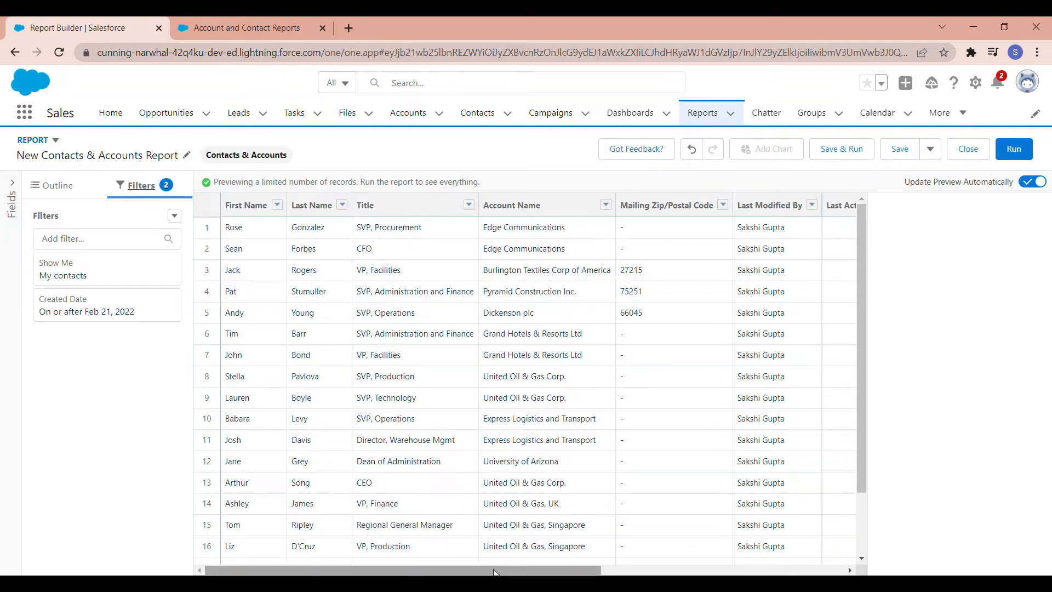
{"action": "left_click_drag", "start_coordinate": [494, 566], "coordinate": [278, 560]}
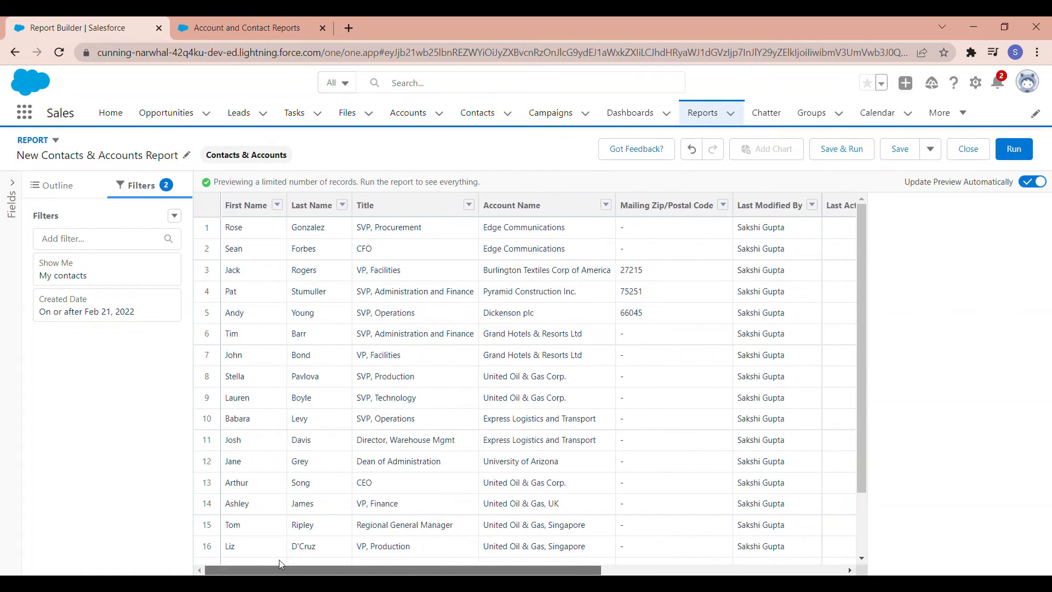
{"action": "left_click", "coordinate": [84, 241]}
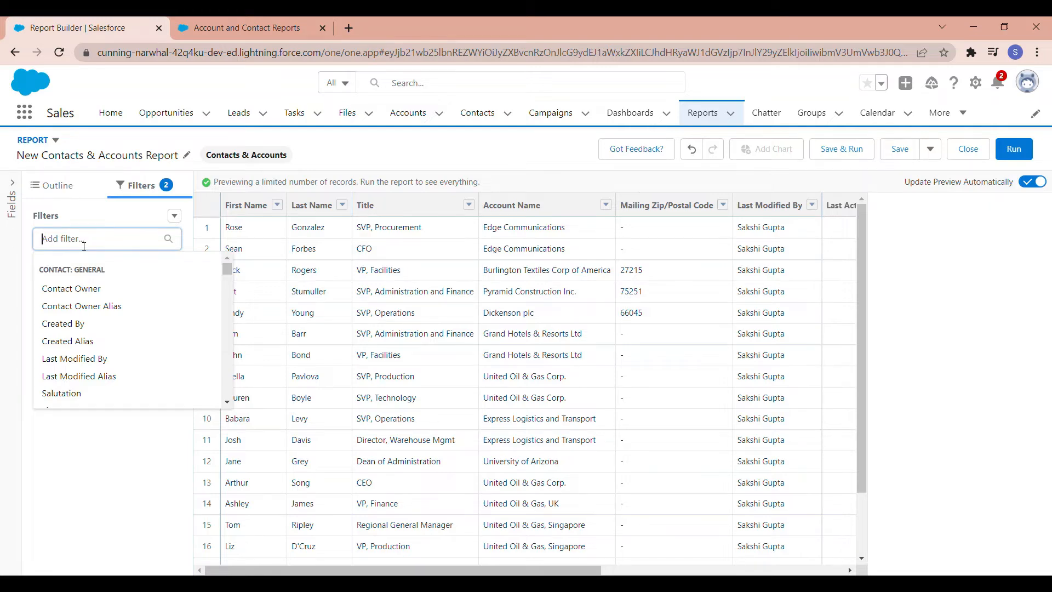
{"action": "left_click", "coordinate": [53, 572]}
{"action": "left_click", "coordinate": [107, 238]}
{"action": "left_click", "coordinate": [83, 289]}
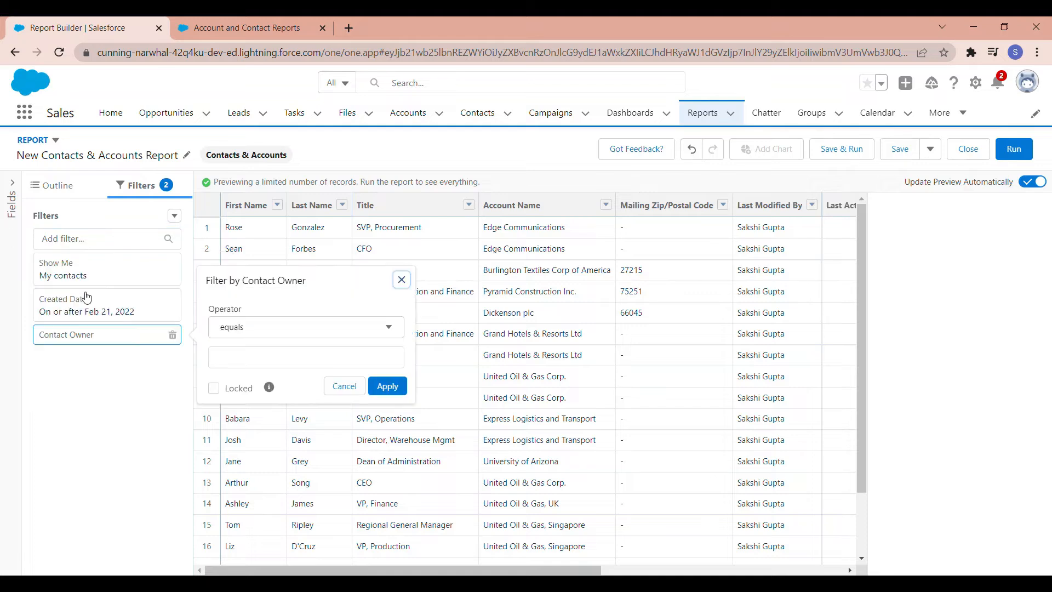
Step: Add a filter requiring Account Owner to equal the account owner's full name
{"action": "left_click", "coordinate": [92, 238]}
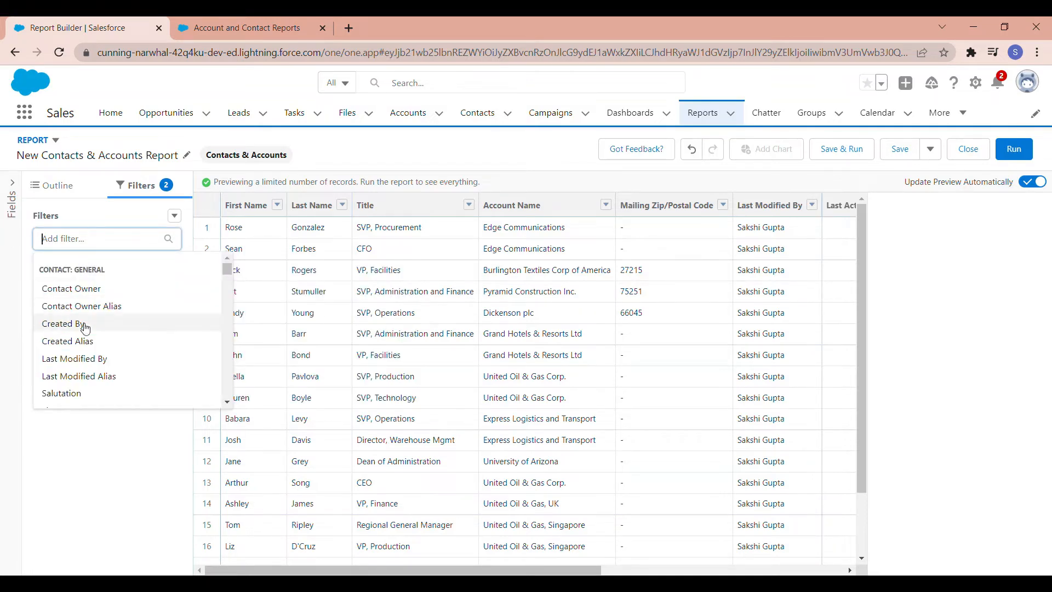
{"action": "type", "text": "acc"}
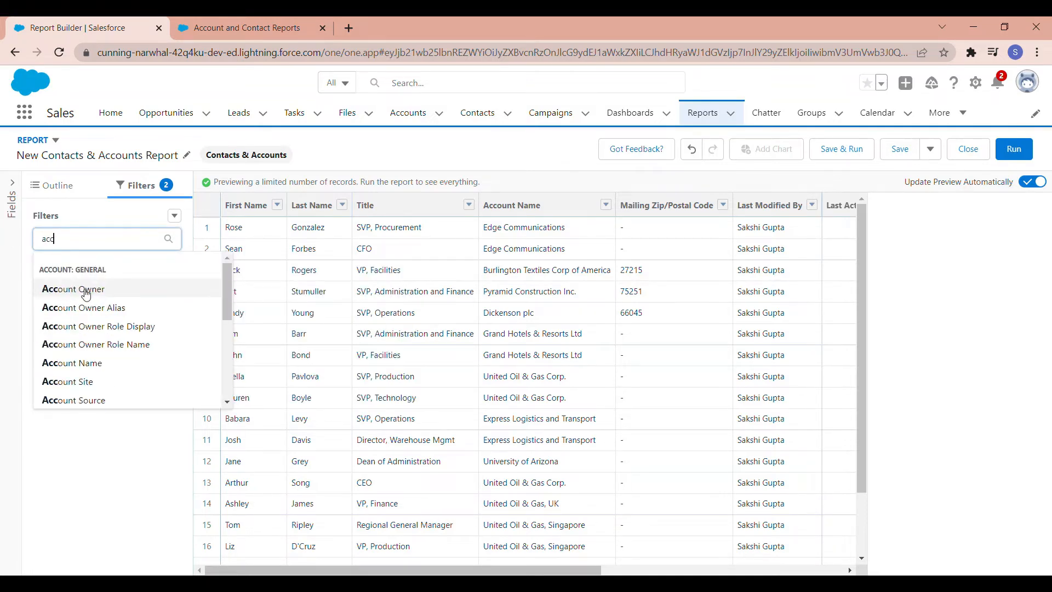
{"action": "left_click", "coordinate": [86, 290]}
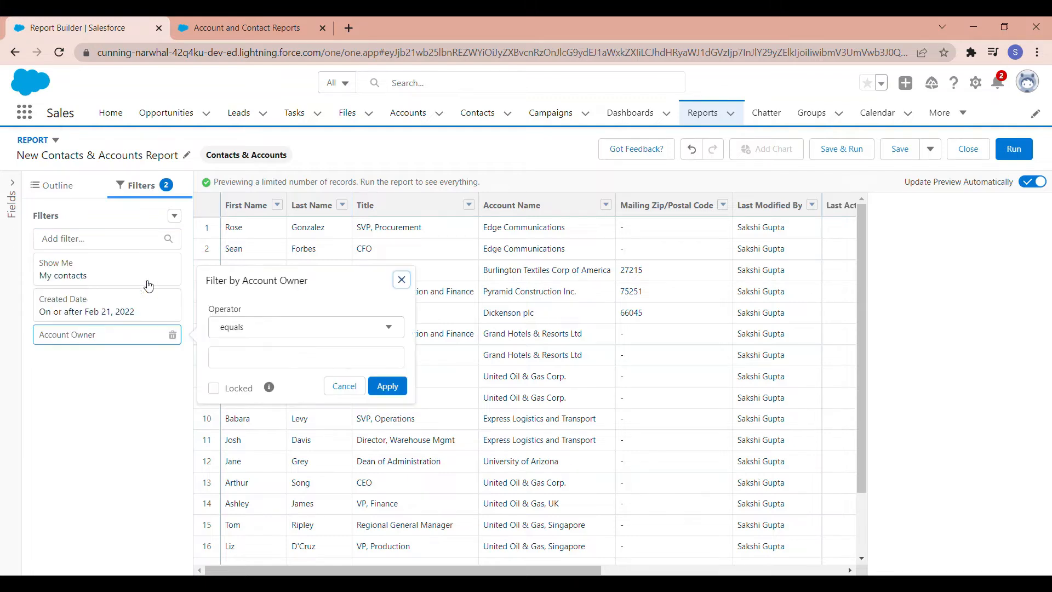
{"action": "left_click", "coordinate": [264, 323]}
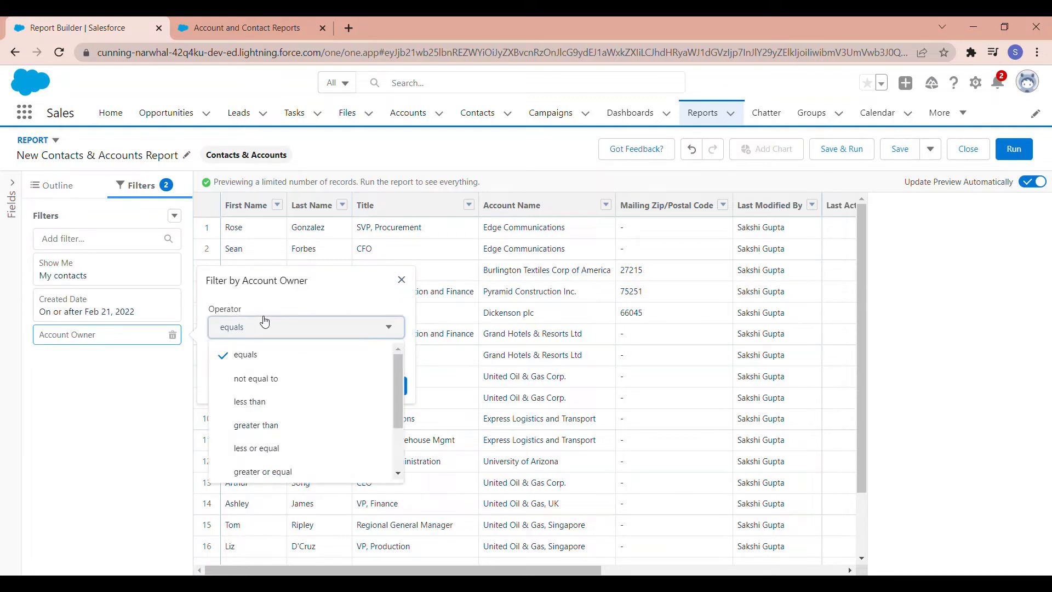
{"action": "scroll", "coordinate": [284, 435], "scroll_direction": "down", "scroll_amount": 3}
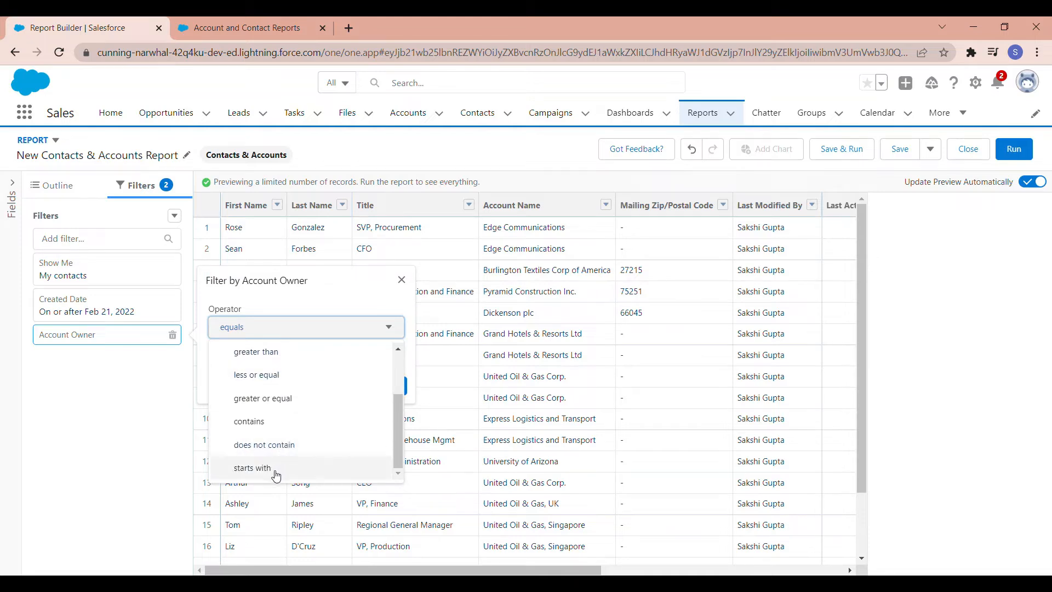
{"action": "scroll", "coordinate": [275, 475], "scroll_direction": "up", "scroll_amount": 3}
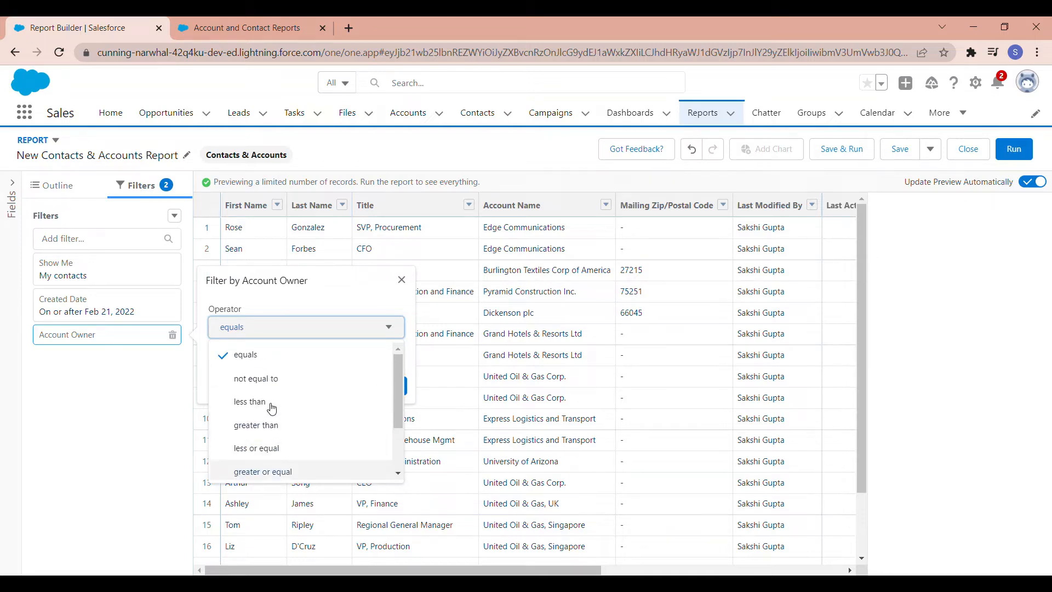
{"action": "left_click", "coordinate": [266, 358]}
{"action": "left_click", "coordinate": [266, 362]}
{"action": "type", "text": "Saks"}
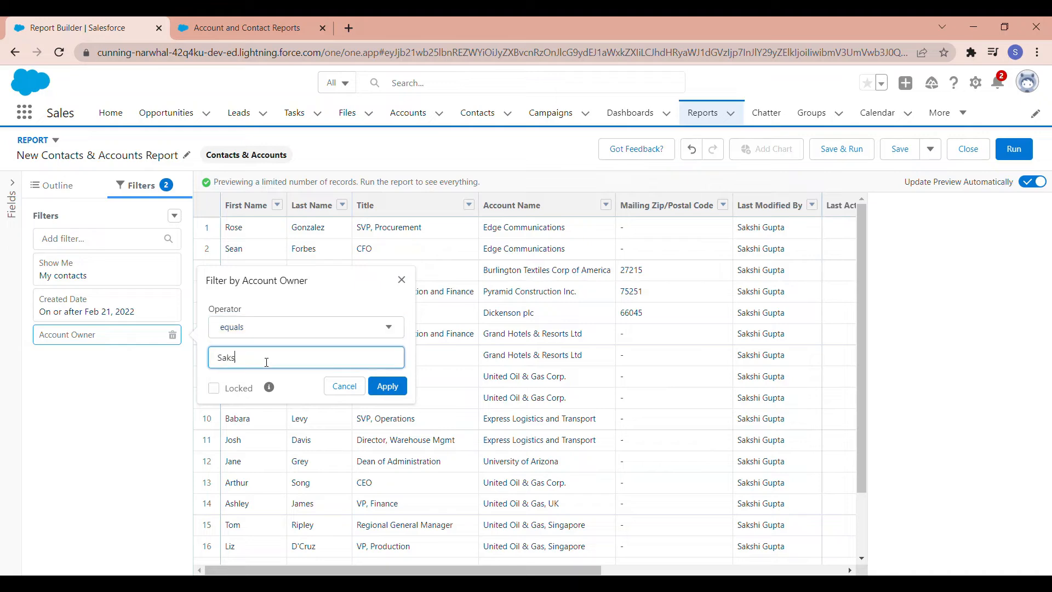
{"action": "type", "text": "hi Gupta"}
{"action": "left_click", "coordinate": [387, 386]}
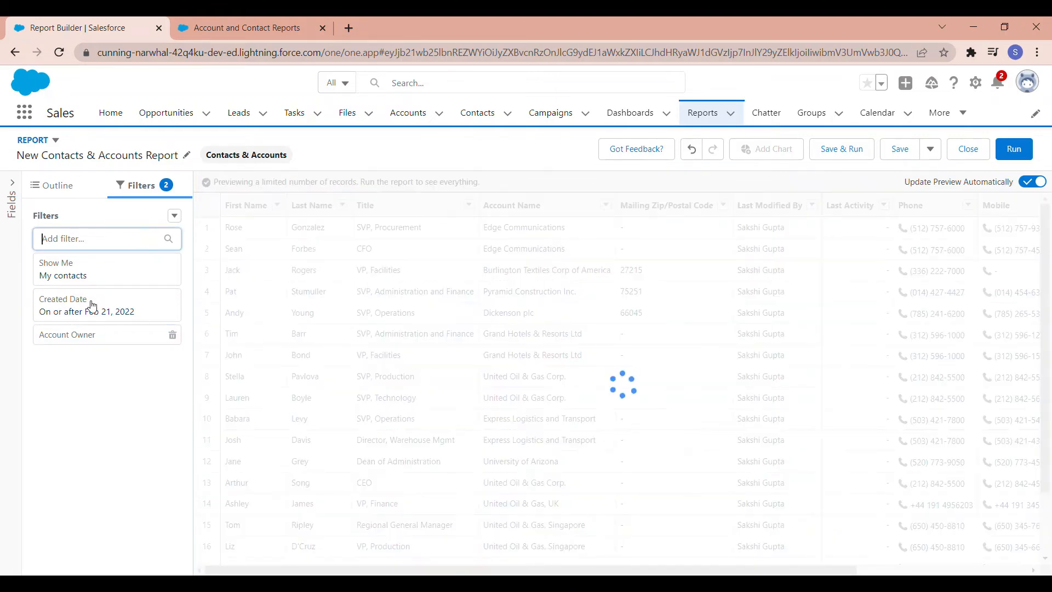
Step: Set the Show Me filter to All accounts and apply it
{"action": "left_click", "coordinate": [94, 279]}
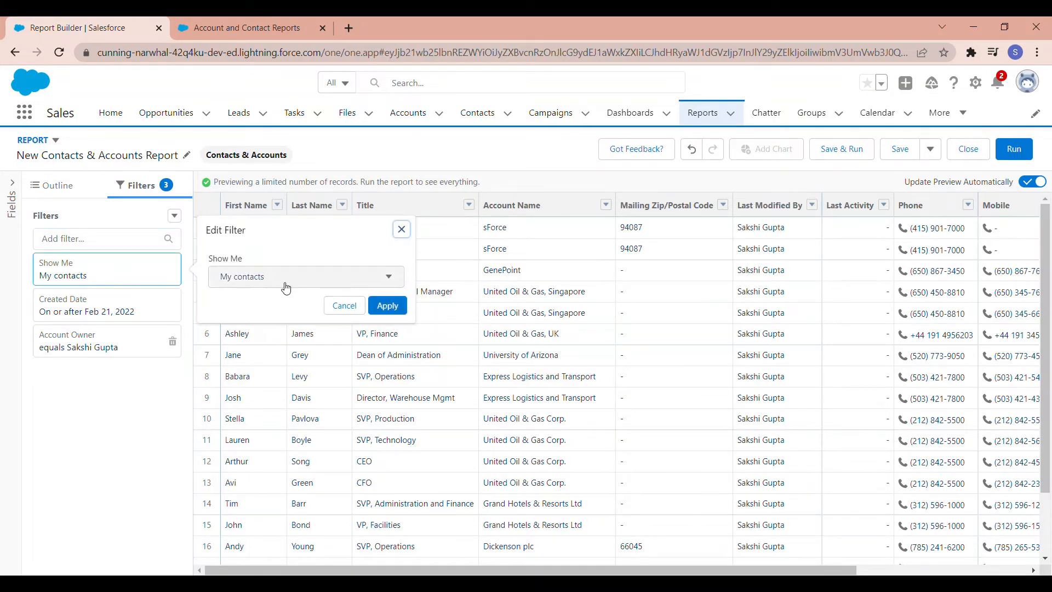
{"action": "left_click", "coordinate": [286, 289]}
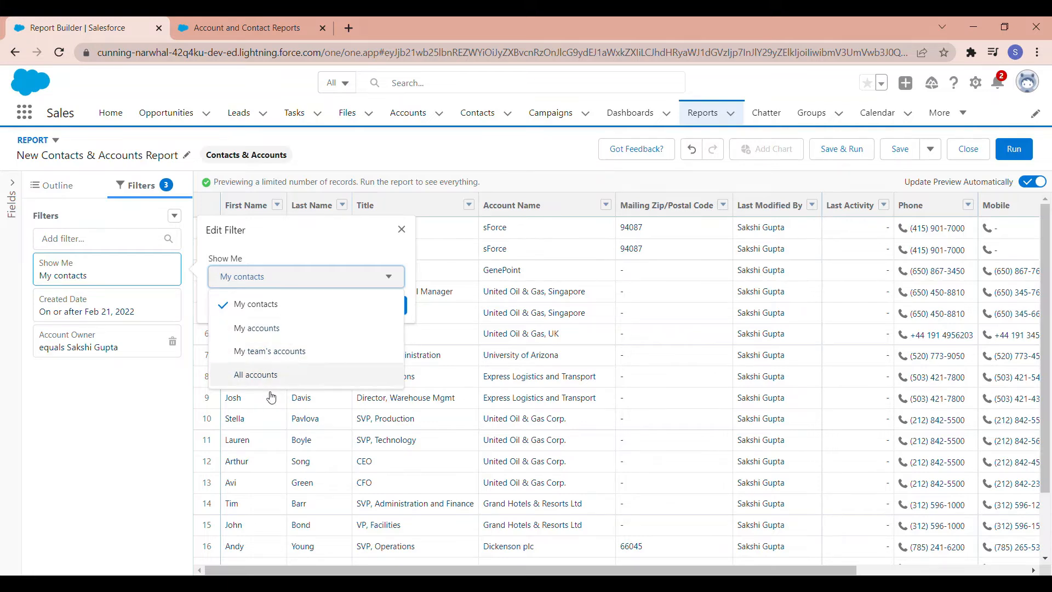
{"action": "left_click", "coordinate": [263, 376]}
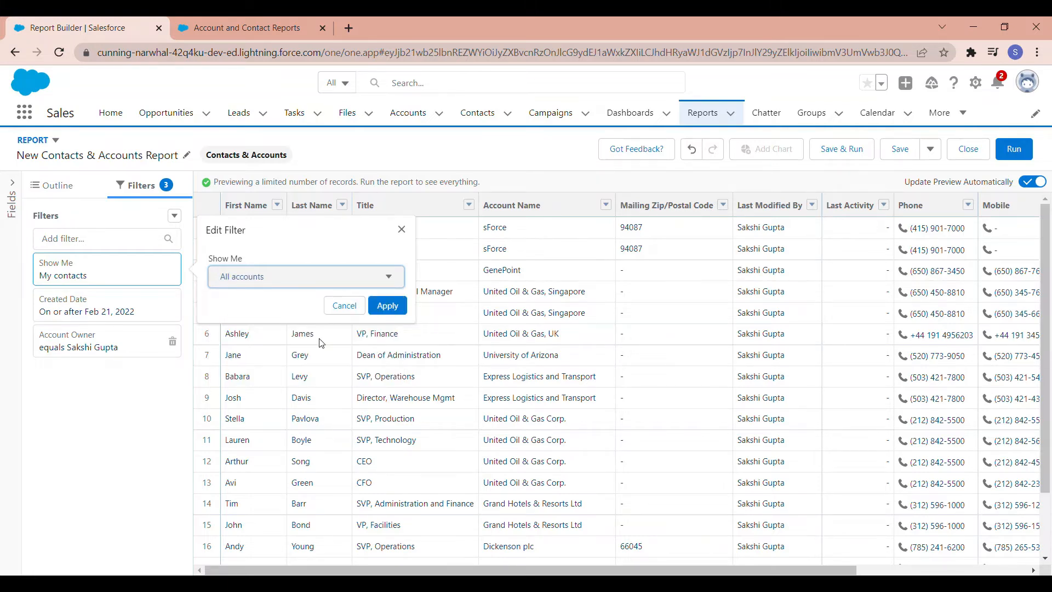
{"action": "left_click", "coordinate": [402, 306]}
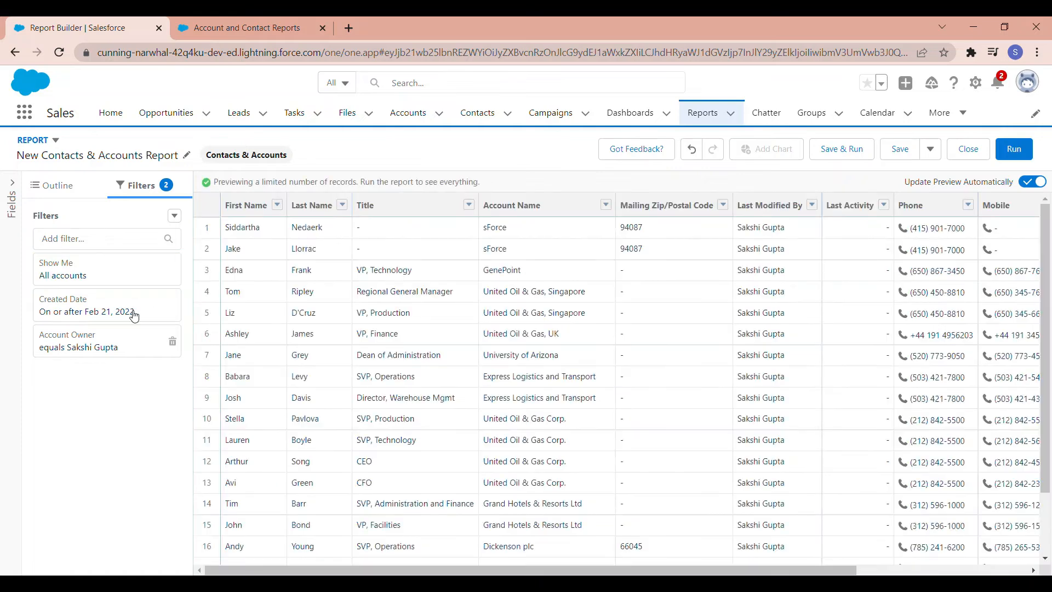
Step: Add a filter requiring Account Name to equal United Oil & Gas Corp
{"action": "left_click", "coordinate": [126, 244]}
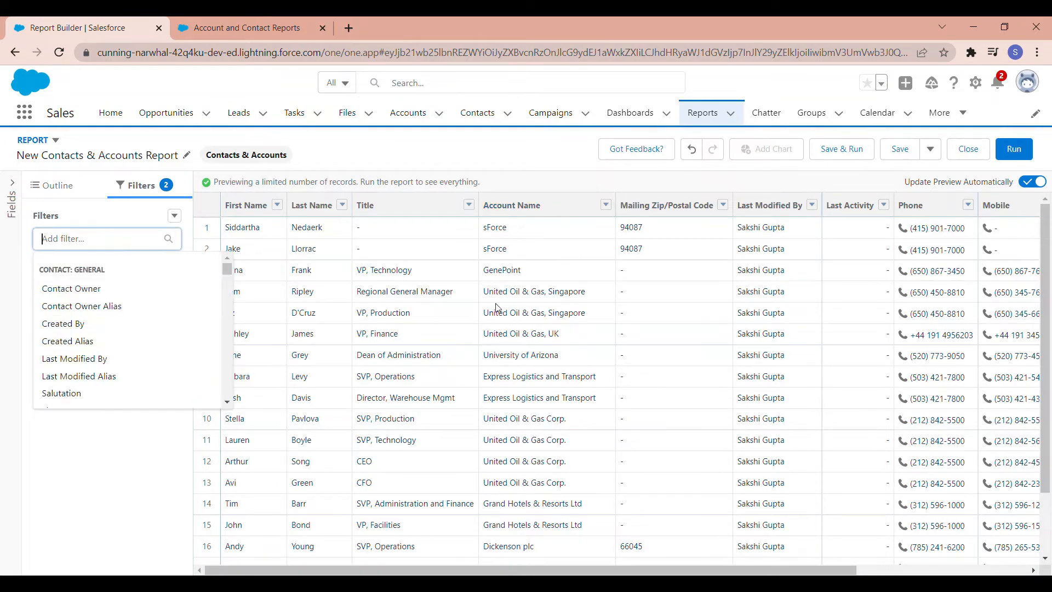
{"action": "type", "text": "account"}
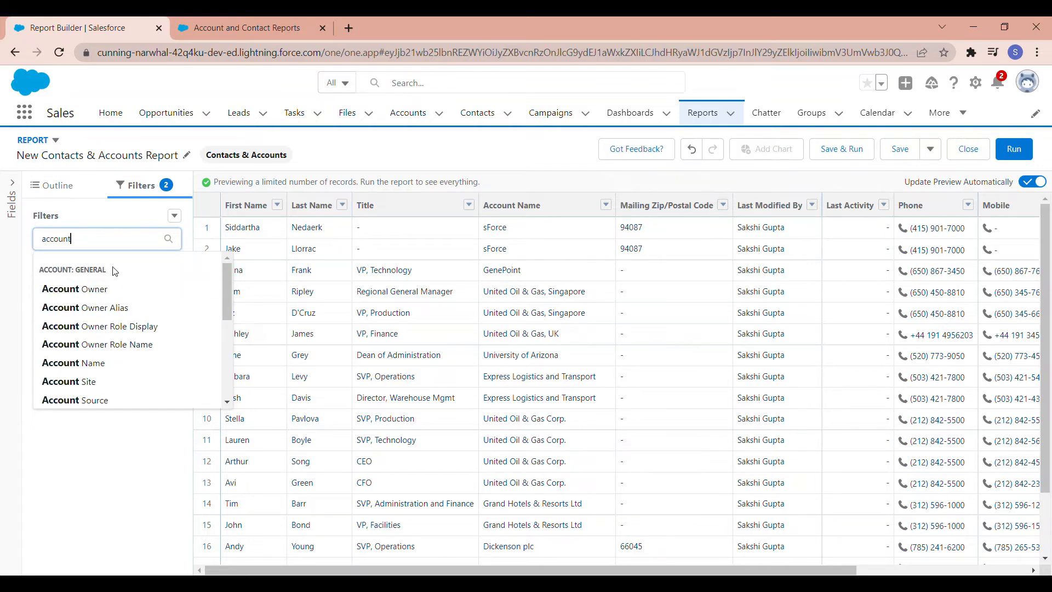
{"action": "left_click", "coordinate": [84, 362]}
{"action": "left_click", "coordinate": [289, 393]}
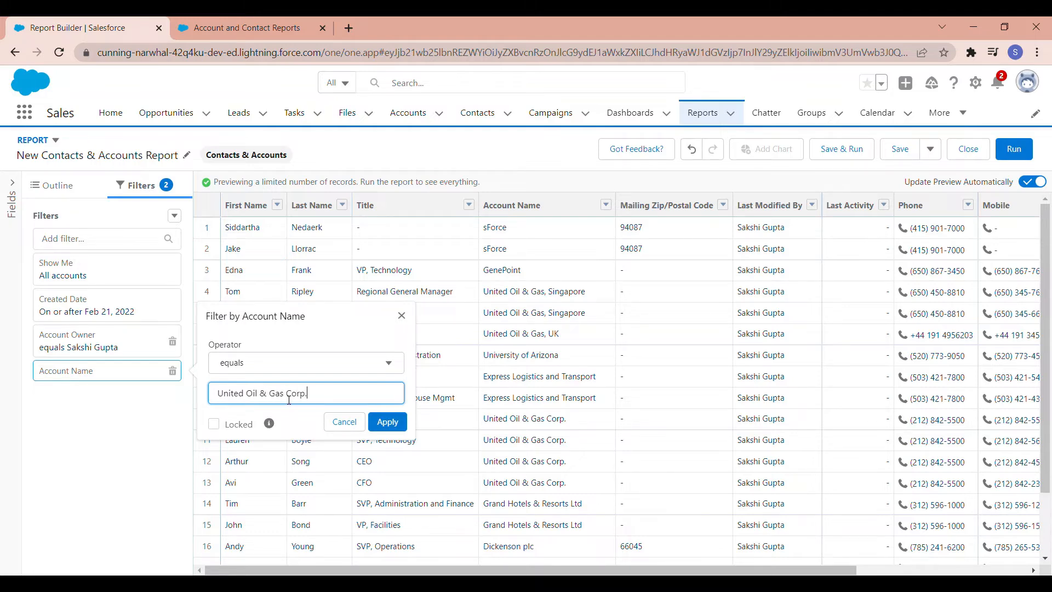
{"action": "left_click", "coordinate": [388, 422]}
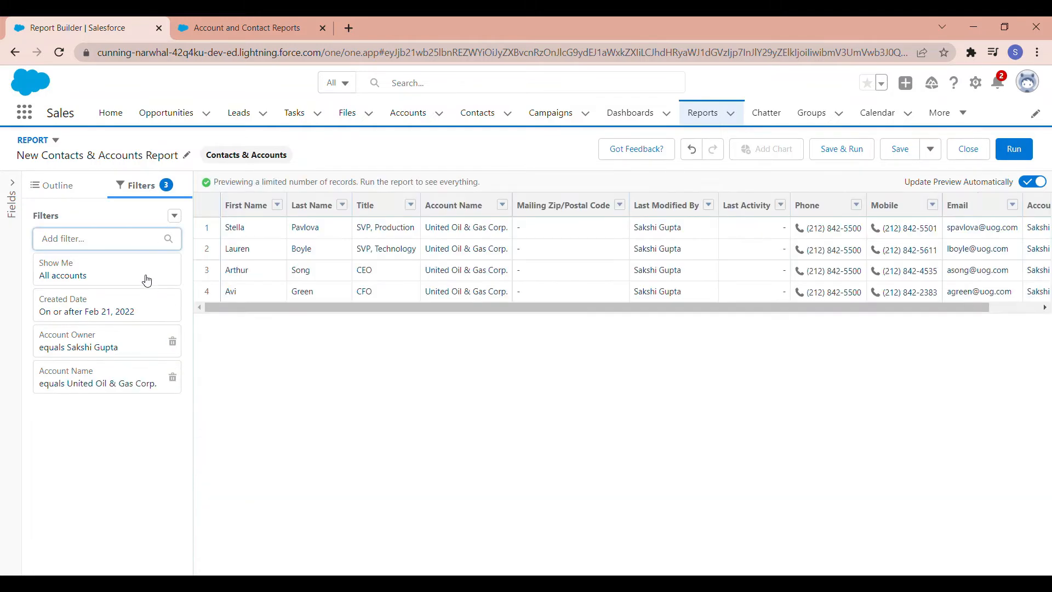
Step: Add a second Account Name filter with the operator equals and the value Edge Communications
{"action": "left_click", "coordinate": [137, 243]}
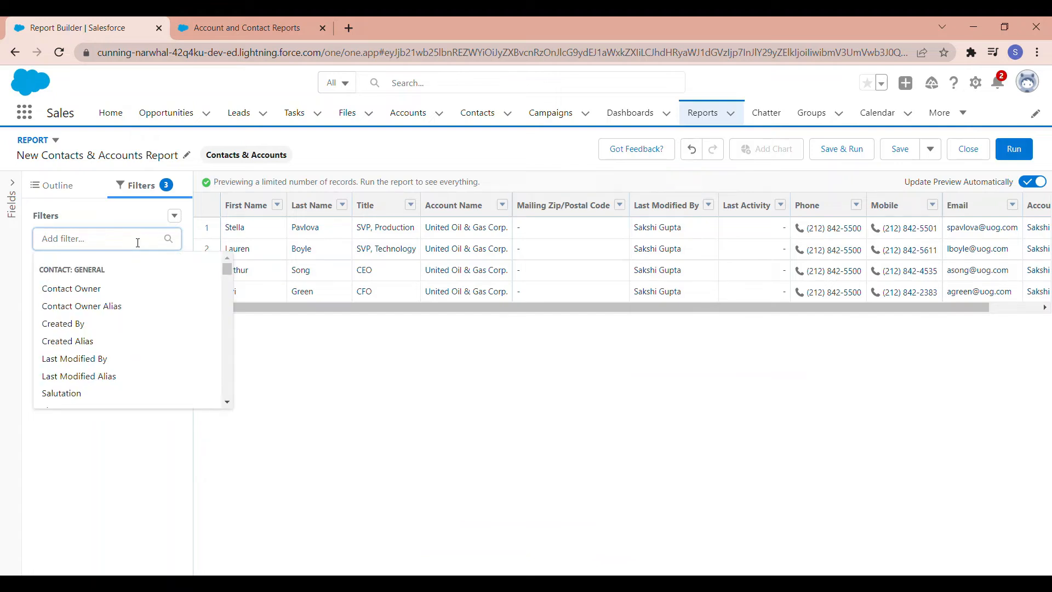
{"action": "type", "text": "acc"}
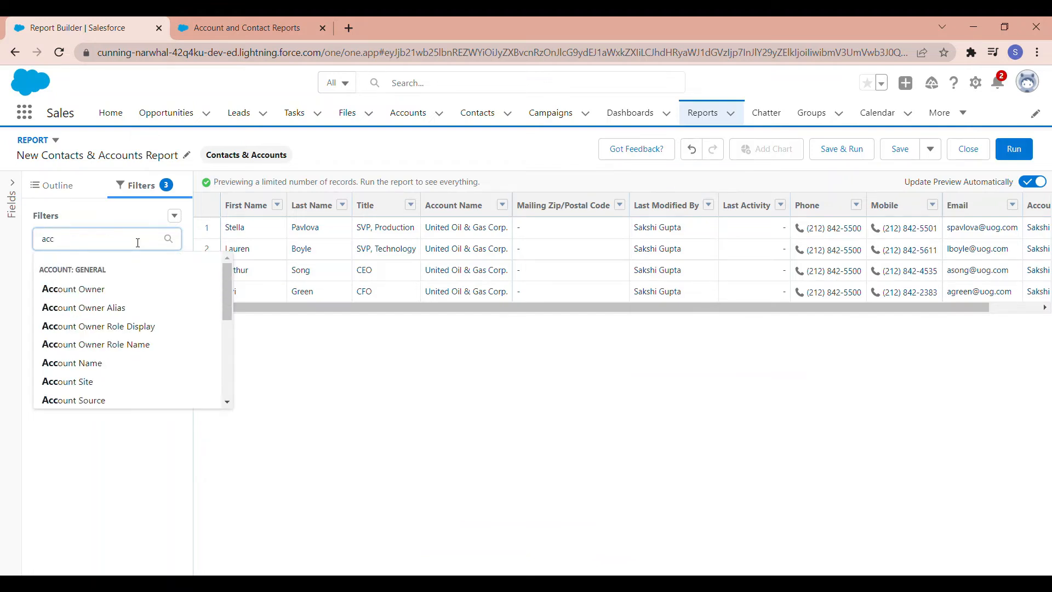
{"action": "type", "text": "ount nam"}
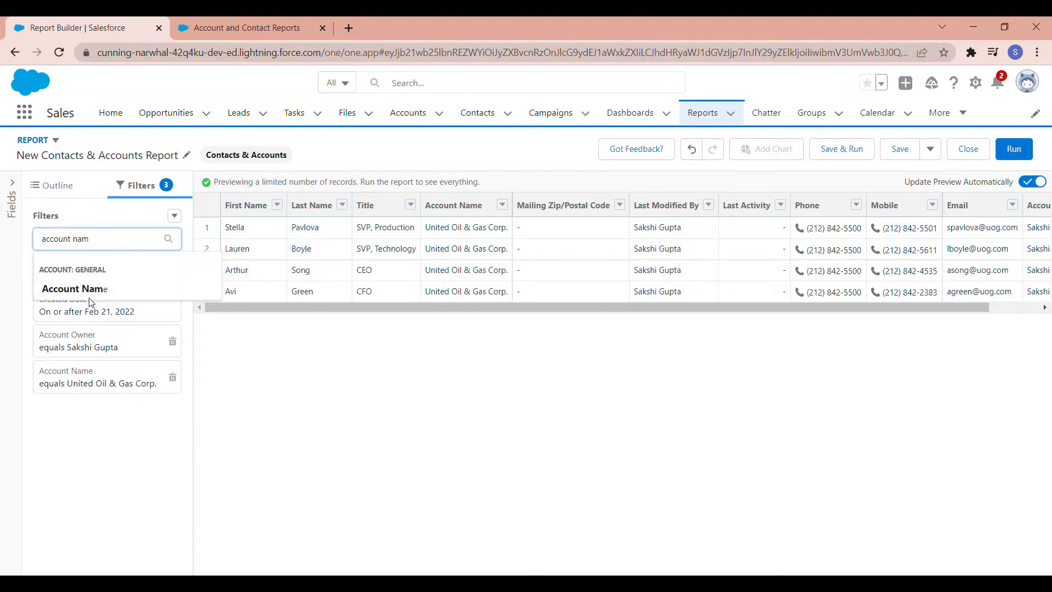
{"action": "left_click", "coordinate": [89, 296]}
{"action": "left_click", "coordinate": [240, 432]}
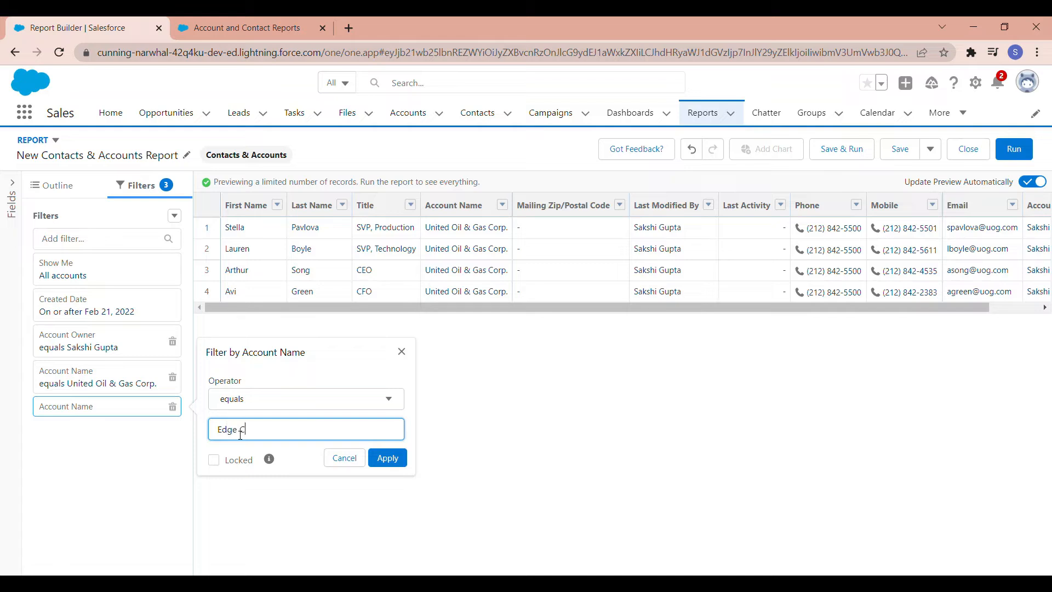
{"action": "type", "text": "Edge Communications"}
{"action": "left_click", "coordinate": [390, 460]}
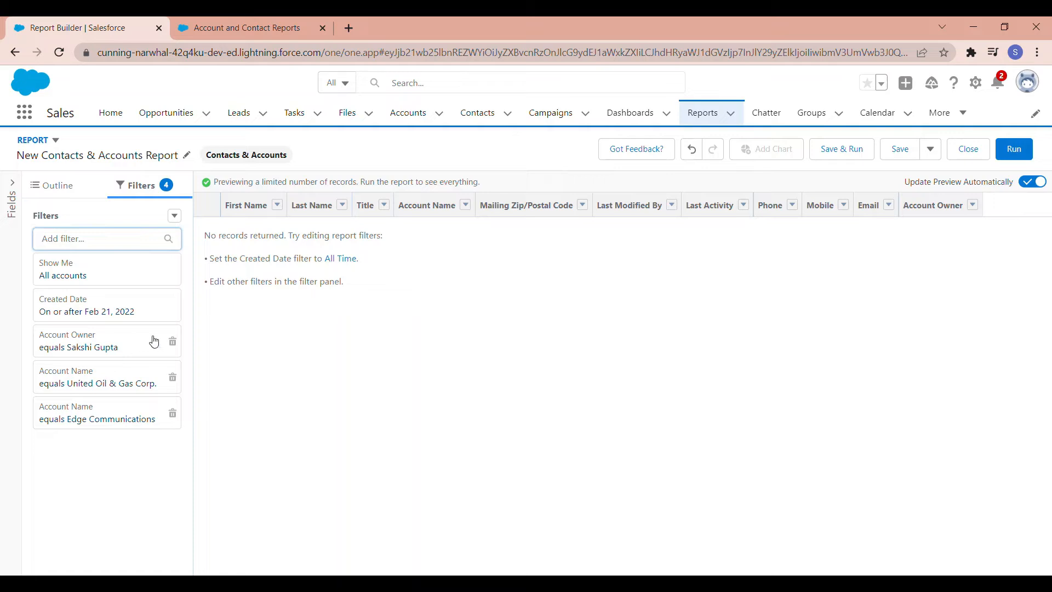
Step: Set the Created Date filter's range to All Time and apply it
{"action": "left_click", "coordinate": [128, 317]}
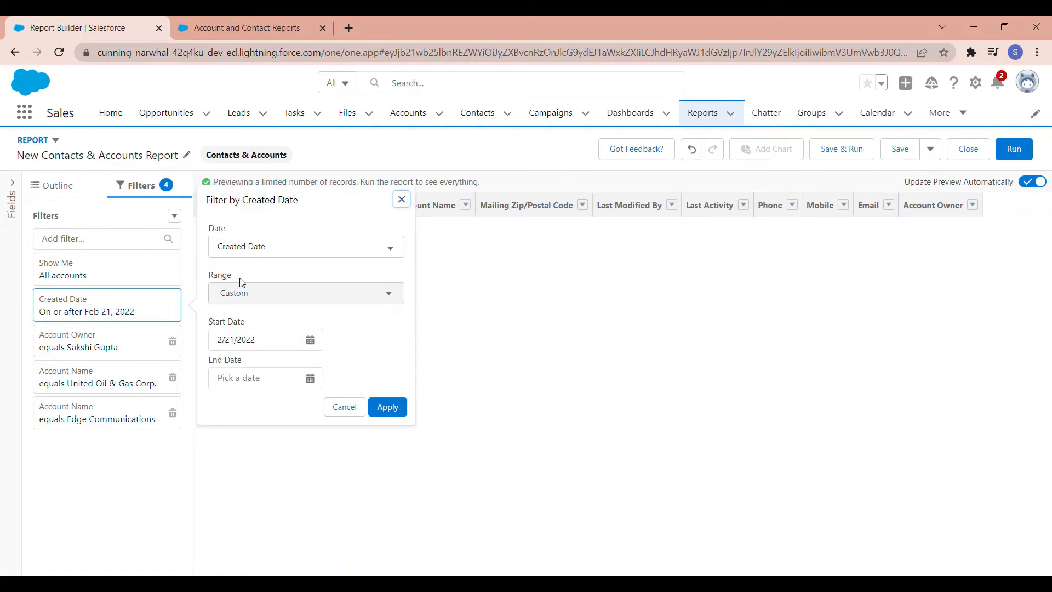
{"action": "left_click", "coordinate": [251, 294]}
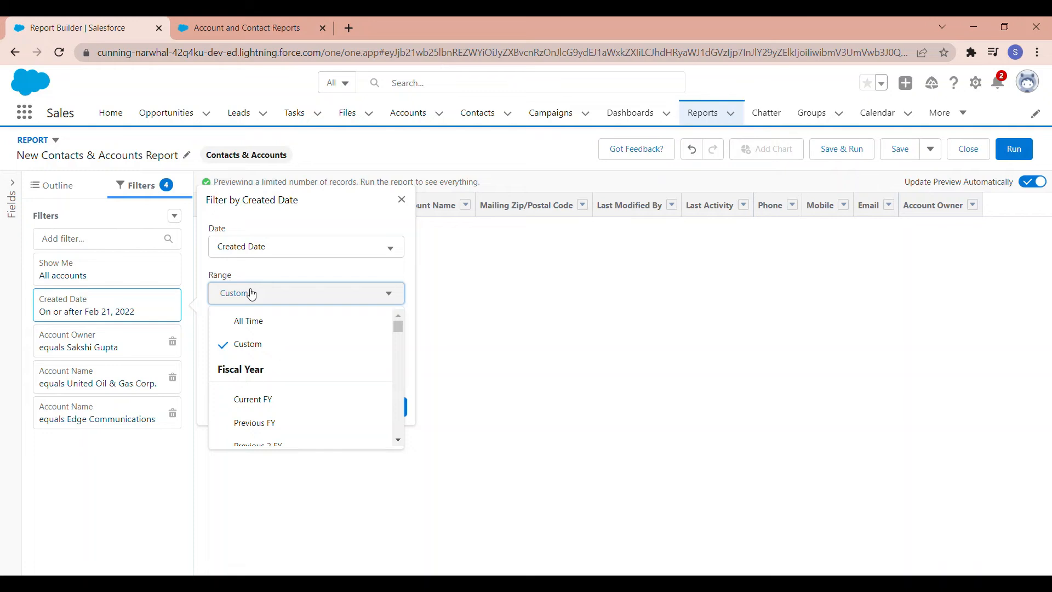
{"action": "left_click", "coordinate": [250, 324]}
{"action": "left_click", "coordinate": [386, 342]}
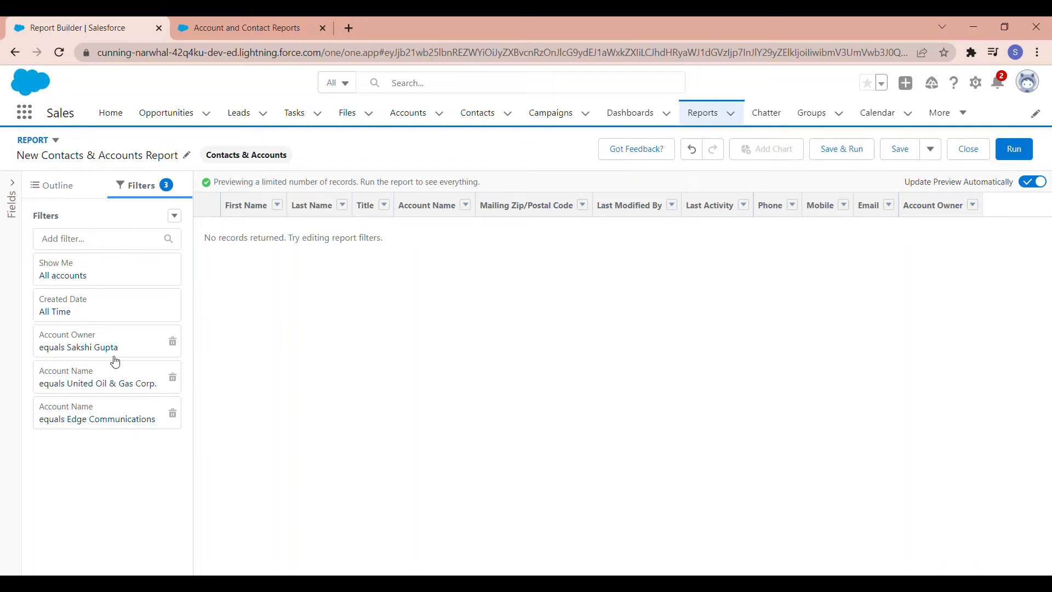
Step: Add filter logic of 1 AND (2 OR 3) to the report, apply it and dismiss the page error message
{"action": "left_click", "coordinate": [175, 217]}
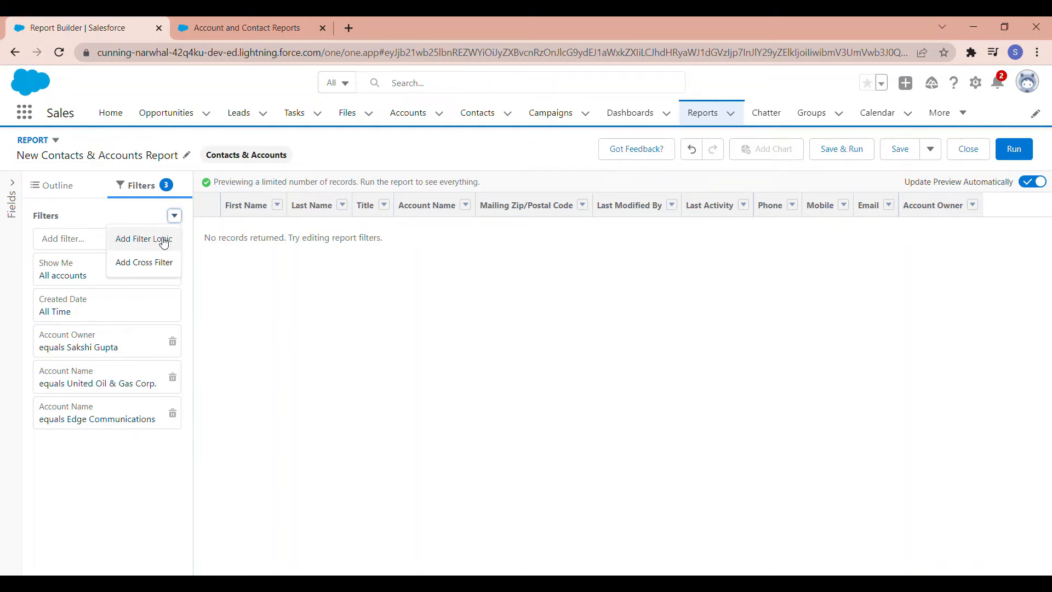
{"action": "left_click", "coordinate": [164, 241]}
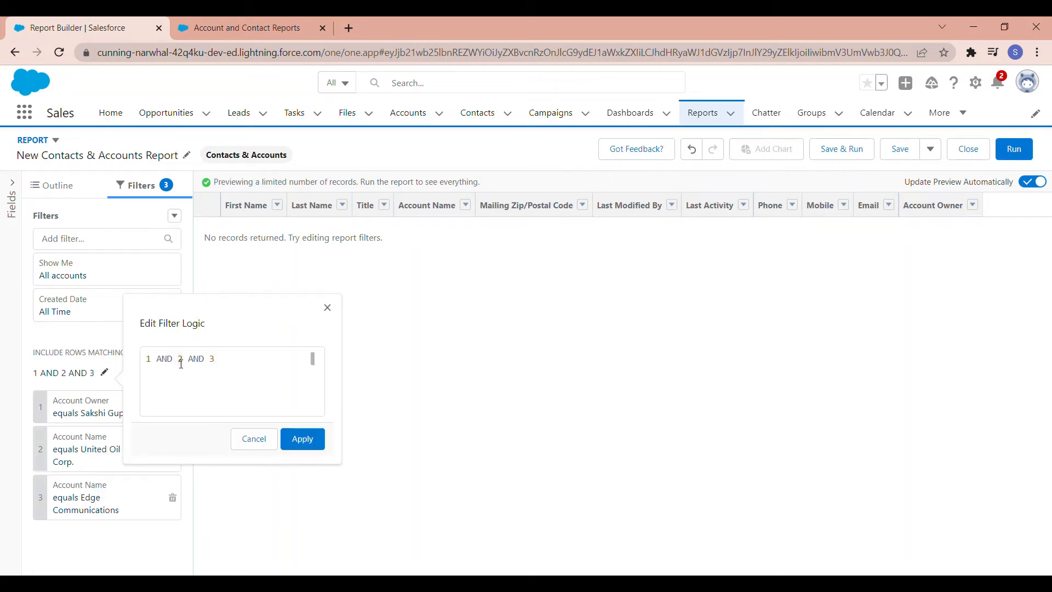
{"action": "left_click_drag", "start_coordinate": [179, 363], "coordinate": [205, 362]}
{"action": "left_click", "coordinate": [209, 365]}
{"action": "key", "text": "BackSpace"}
{"action": "key", "text": "BackSpace"}
{"action": "key", "text": "BackSpace"}
{"action": "key", "text": "BackSpace"}
{"action": "type", "text": "OR "}
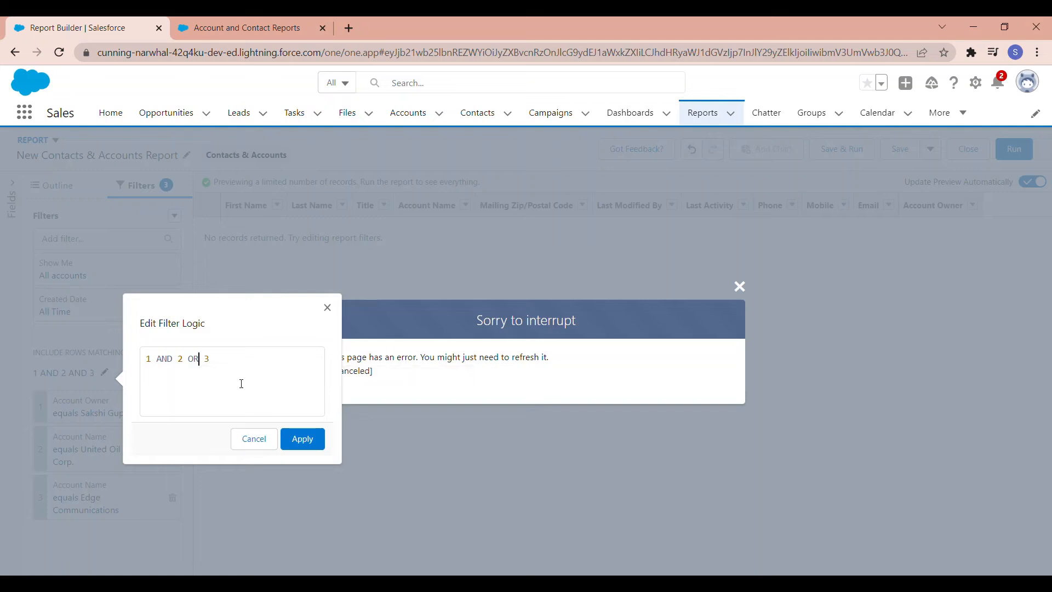
{"action": "type", "text": ")"}
{"action": "type", "text": "("}
{"action": "left_click", "coordinate": [305, 438]}
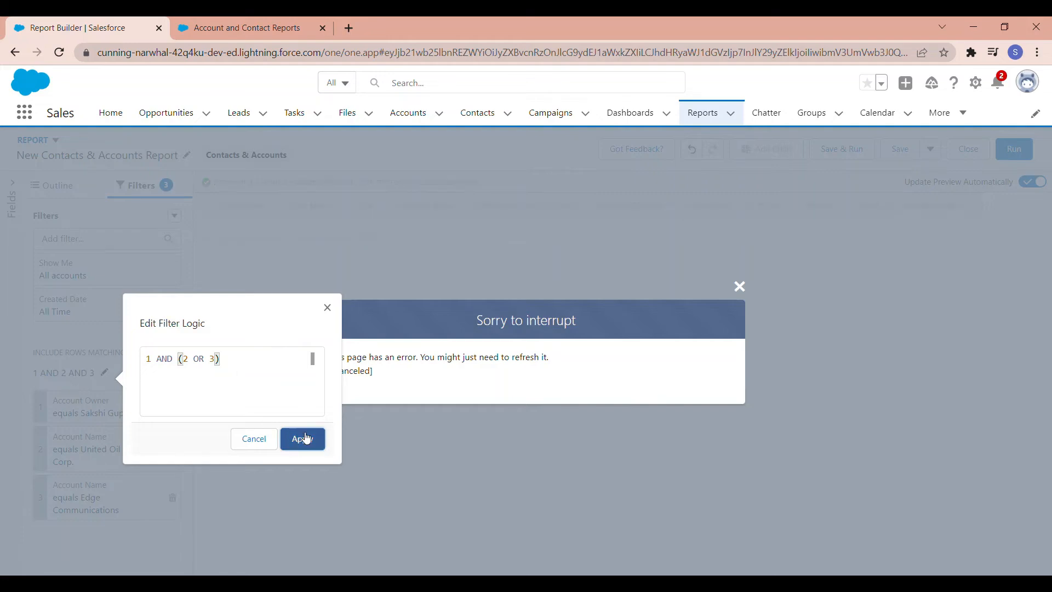
{"action": "left_click", "coordinate": [739, 287]}
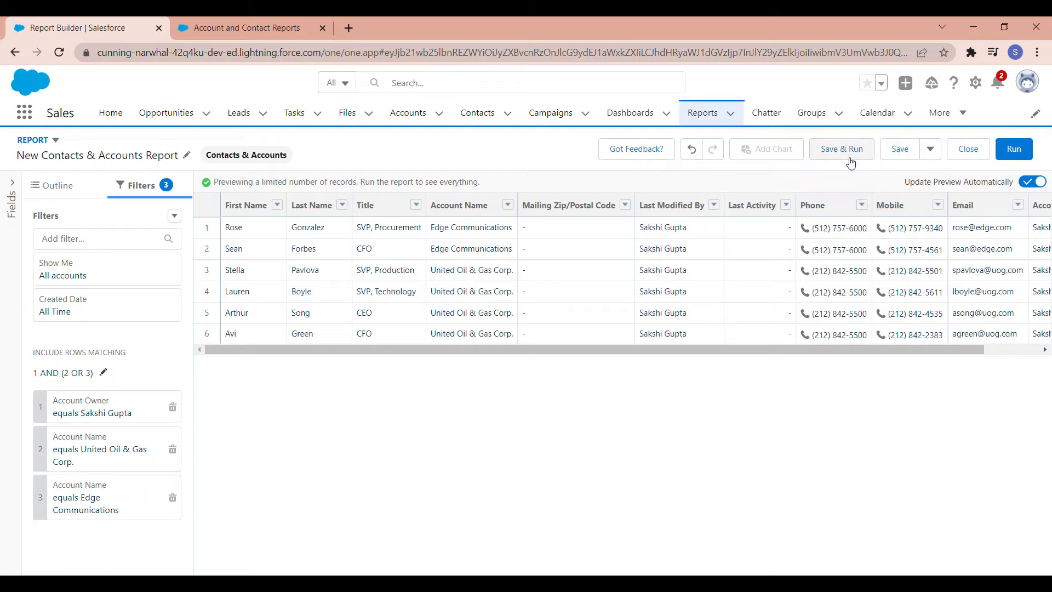
Step: Group the report rows by Account Name in the report outline
{"action": "left_click", "coordinate": [51, 186]}
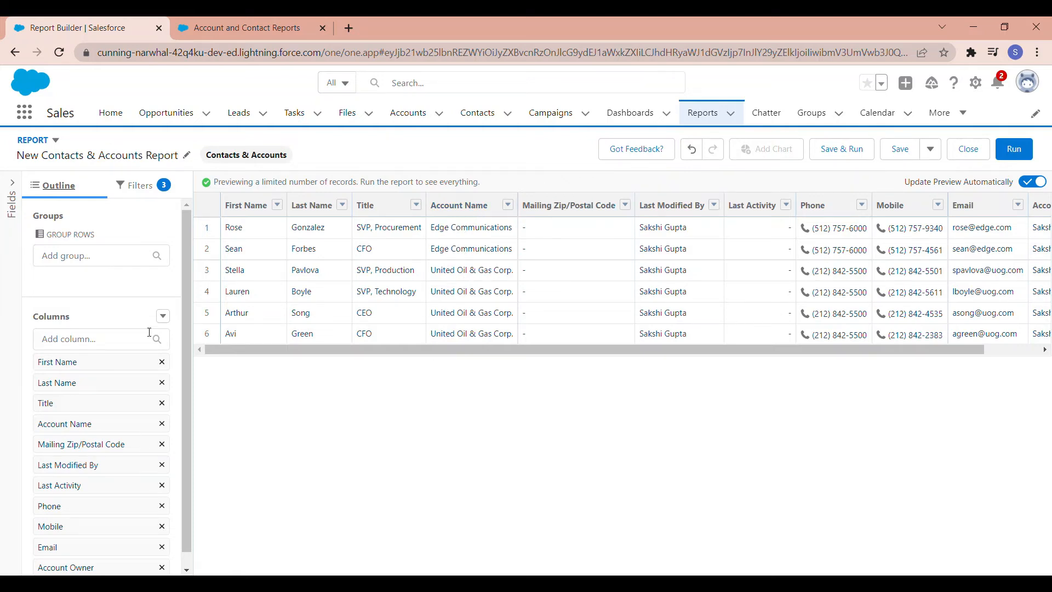
{"action": "left_click", "coordinate": [127, 262]}
{"action": "type", "text": "ACCOUNT NAME"}
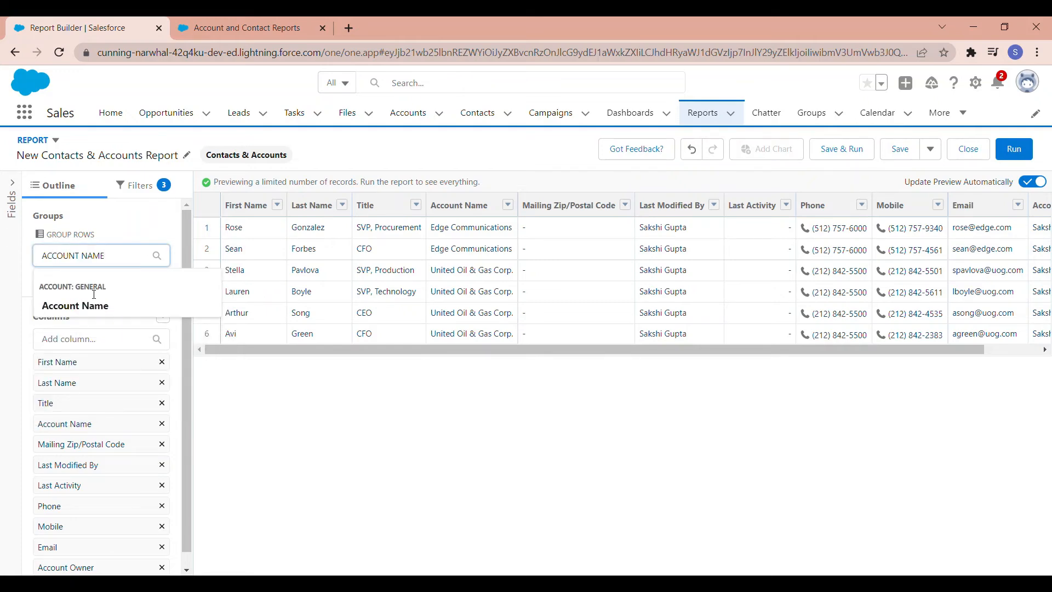
{"action": "left_click", "coordinate": [86, 305]}
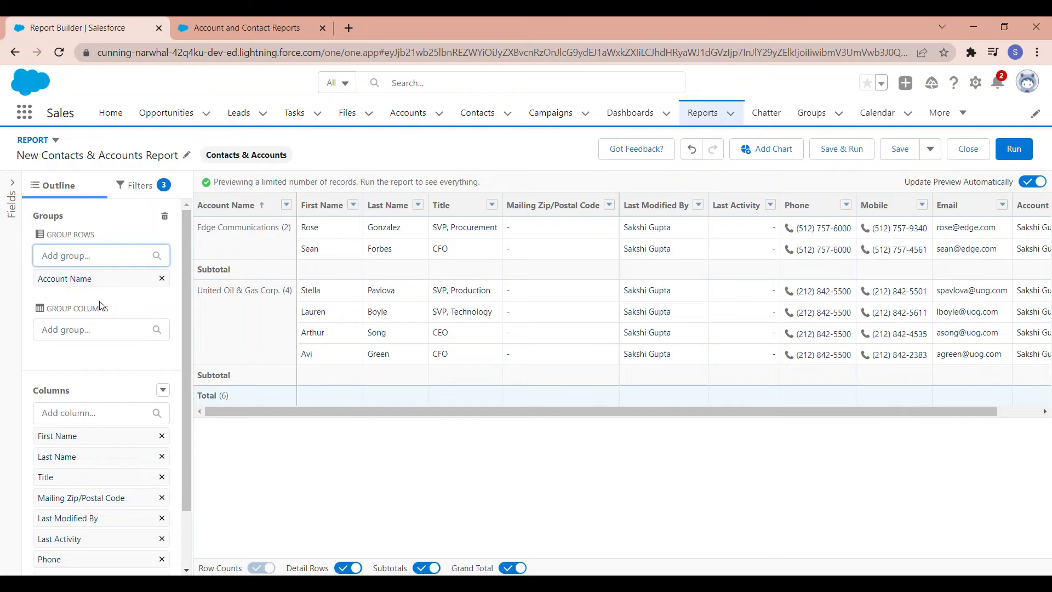
Step: Add Account Owner as a second row grouping in the report
{"action": "left_click", "coordinate": [82, 264]}
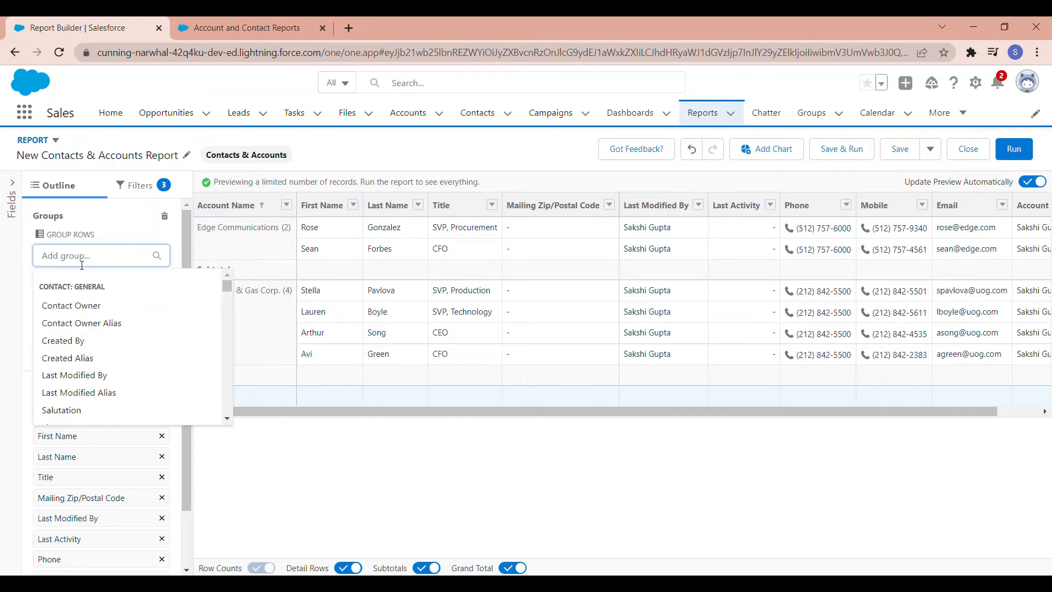
{"action": "type", "text": "ACCOUNT OW"}
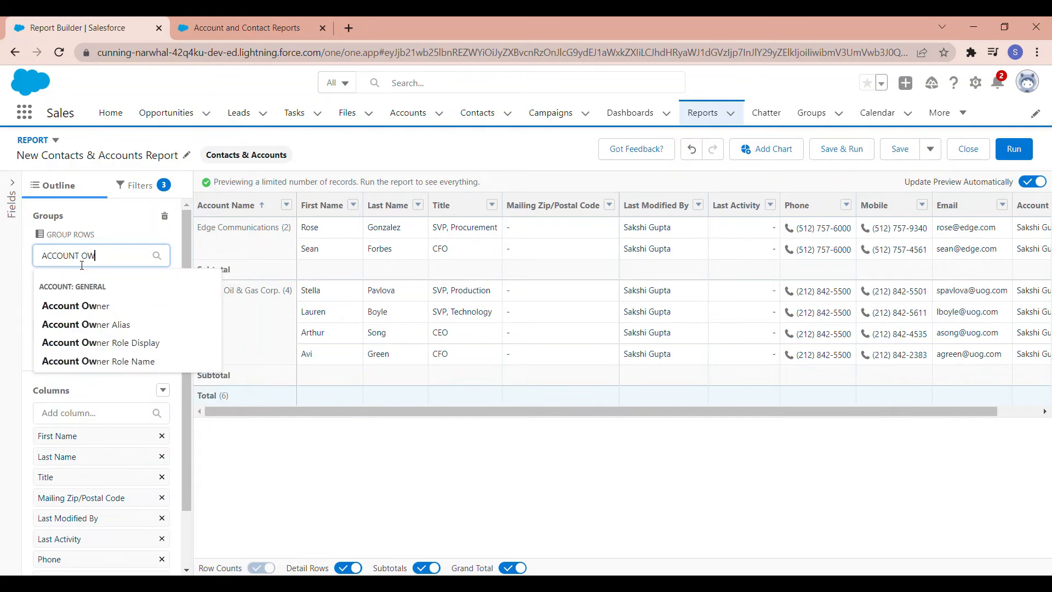
{"action": "type", "text": "NER"}
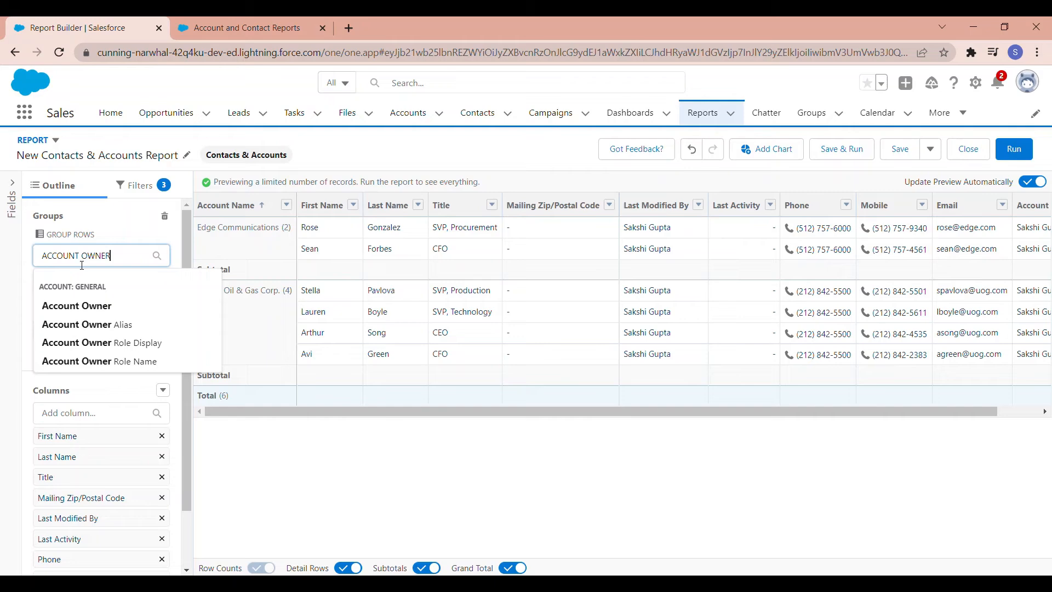
{"action": "left_click", "coordinate": [71, 304]}
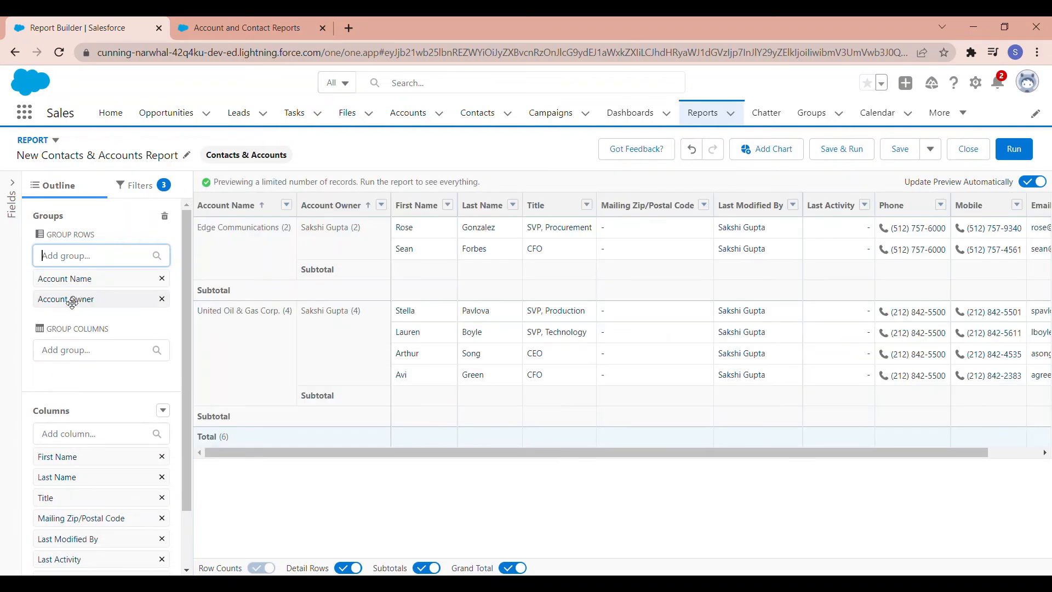
Step: Remove the Account Name row grouping and add it again beneath Account Owner
{"action": "left_click", "coordinate": [162, 279]}
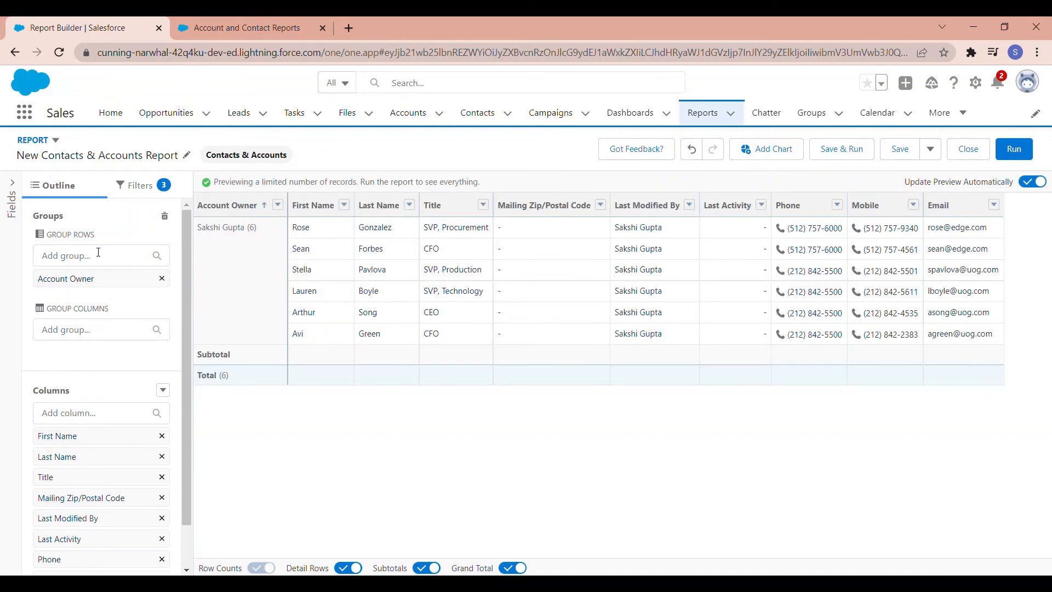
{"action": "left_click", "coordinate": [98, 259]}
{"action": "type", "text": "ACCOUNT NAME"}
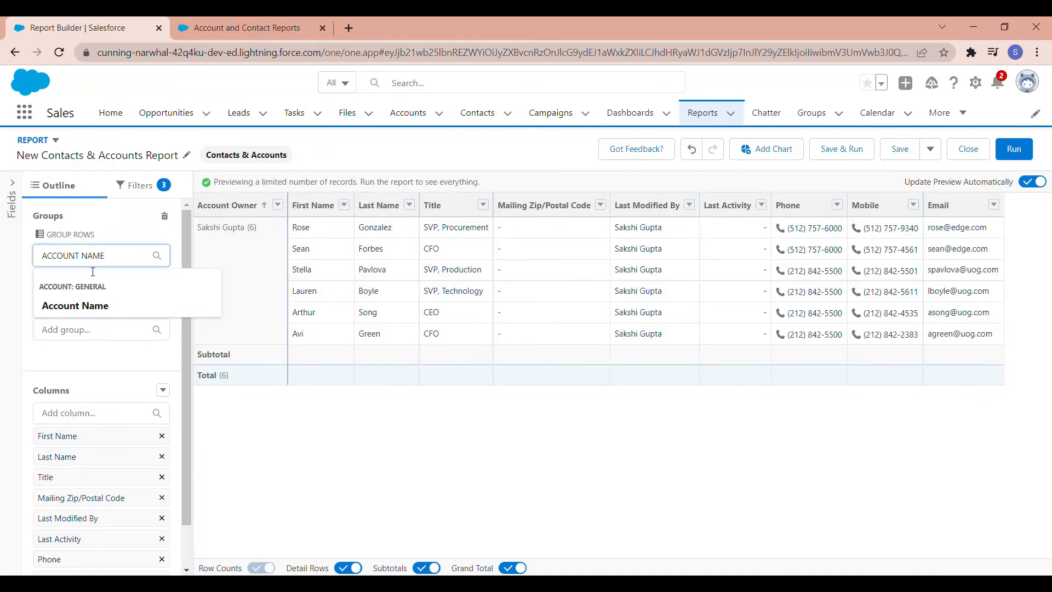
{"action": "left_click", "coordinate": [75, 306]}
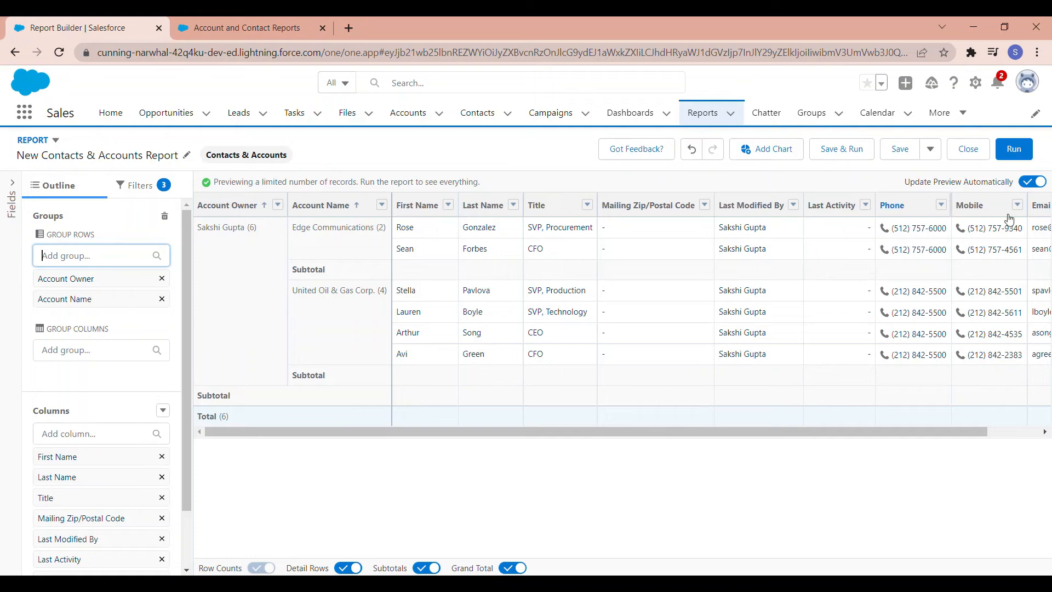
Step: Hide the report's subtotals and grand total, and switch the detail rows off and back on
{"action": "left_click", "coordinate": [423, 321]}
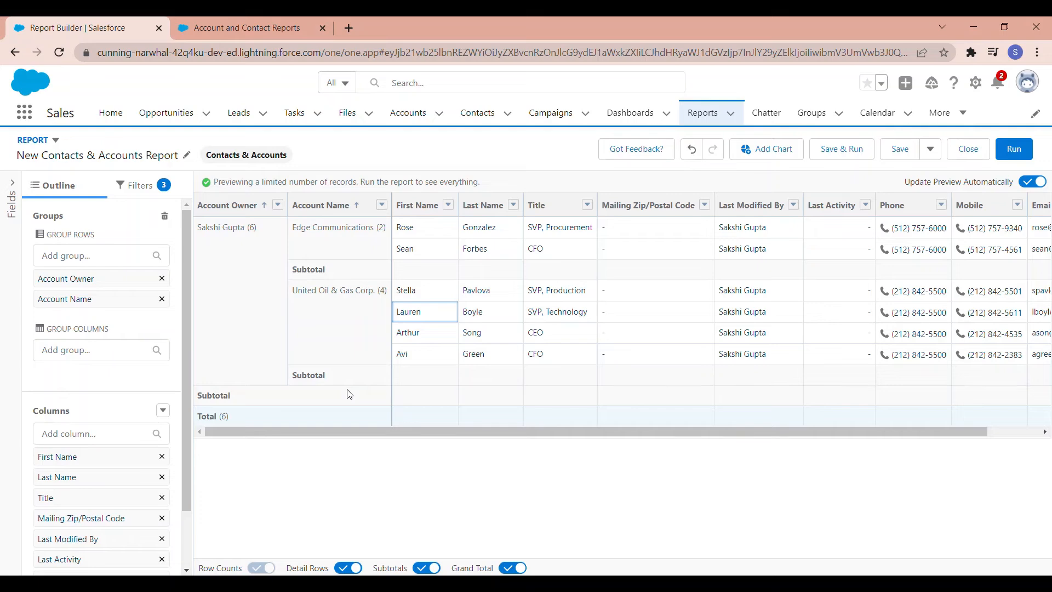
{"action": "left_click", "coordinate": [426, 568]}
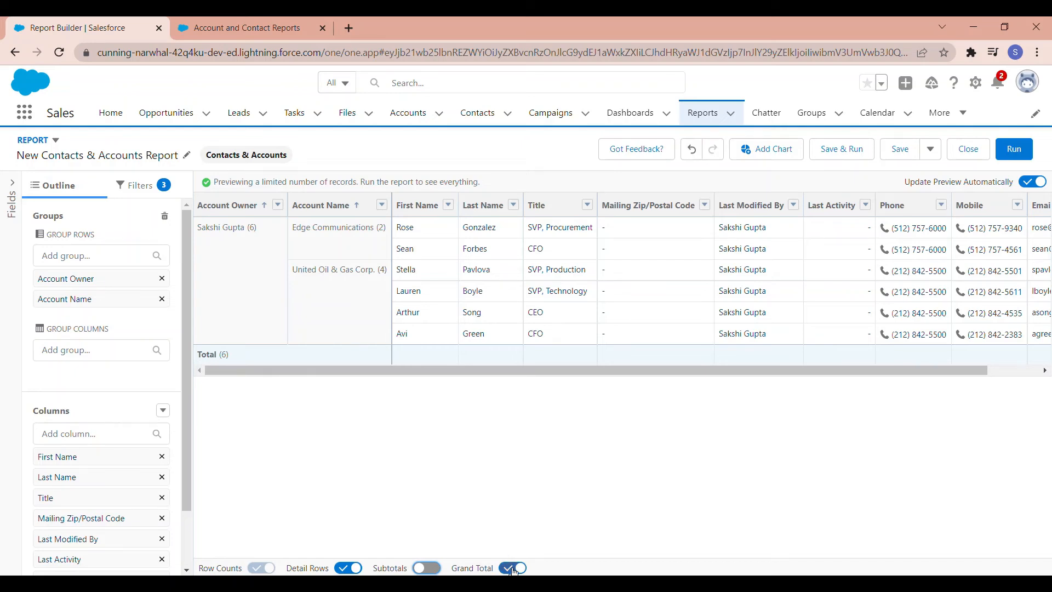
{"action": "left_click", "coordinate": [515, 570]}
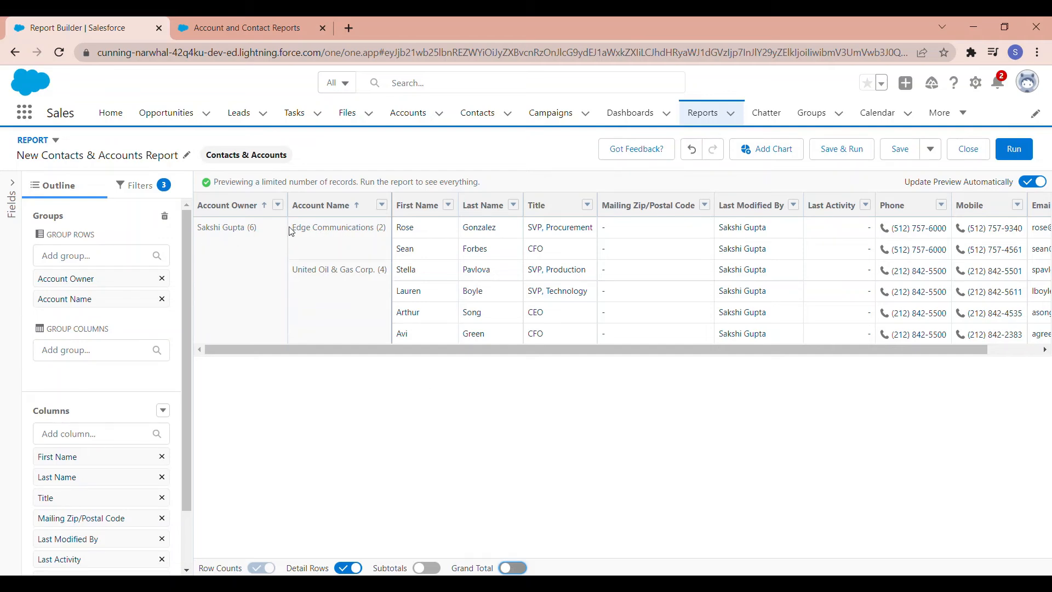
{"action": "left_click", "coordinate": [347, 569]}
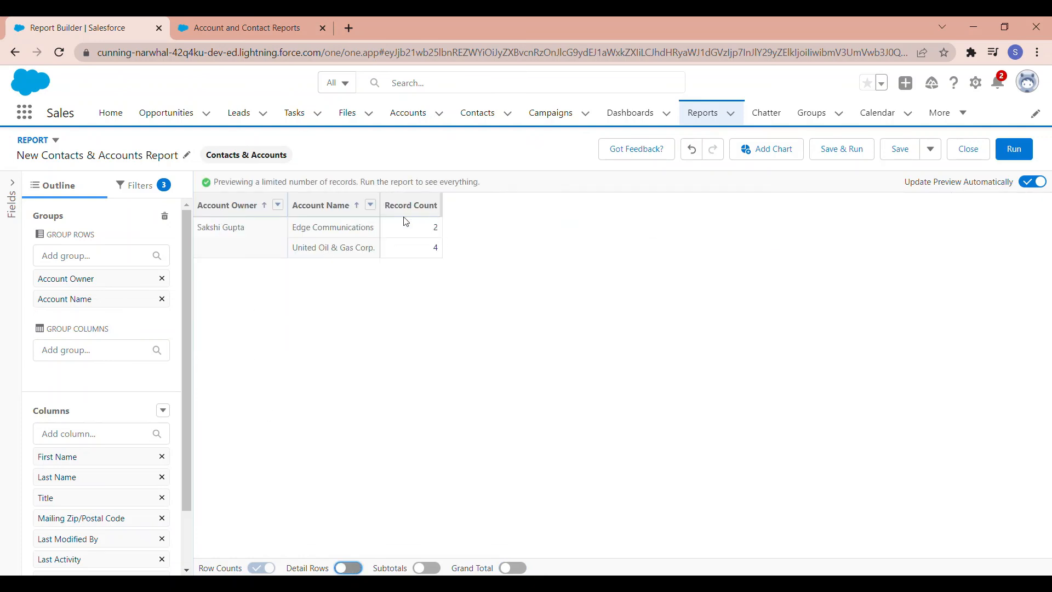
{"action": "left_click", "coordinate": [354, 565]}
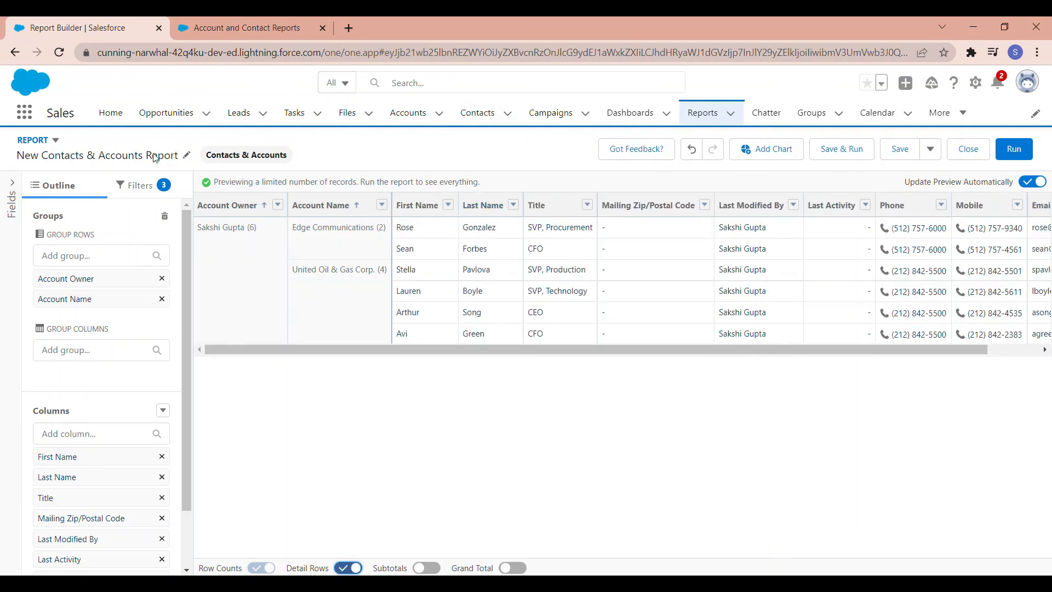
Step: Rename the report as "Accounts by me for edge and united oil" and start saving it with an automatically filled unique name
{"action": "left_click", "coordinate": [186, 155]}
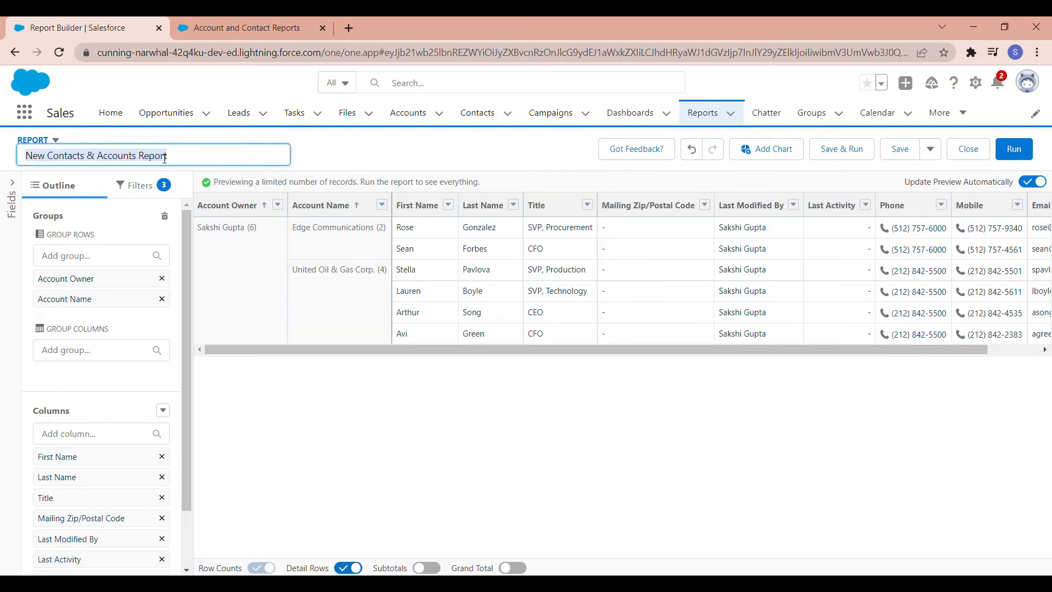
{"action": "type", "text": "Accounts by me for edge and united oil"}
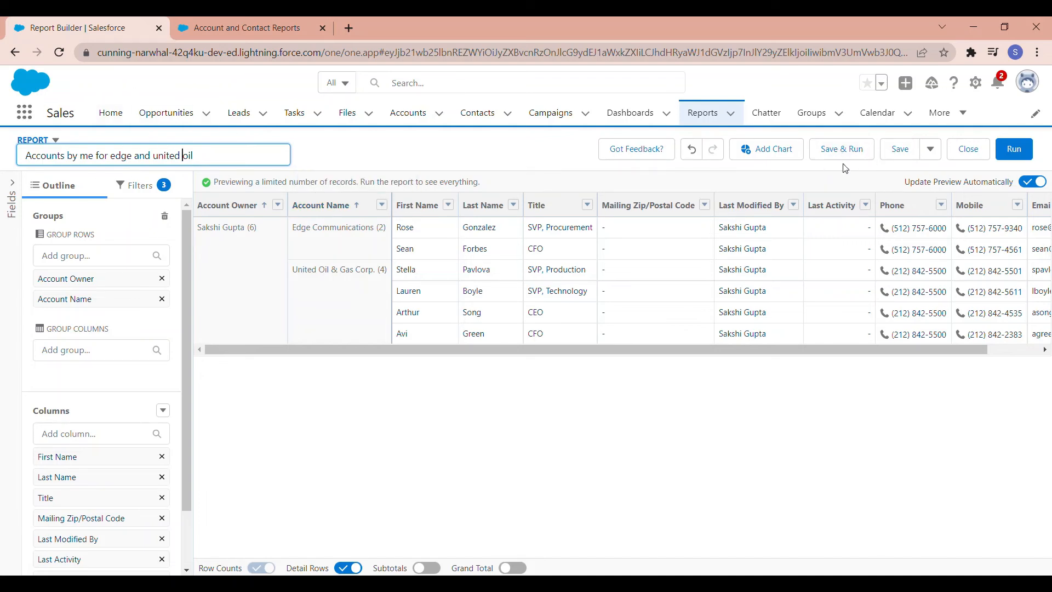
{"action": "left_click", "coordinate": [852, 148]}
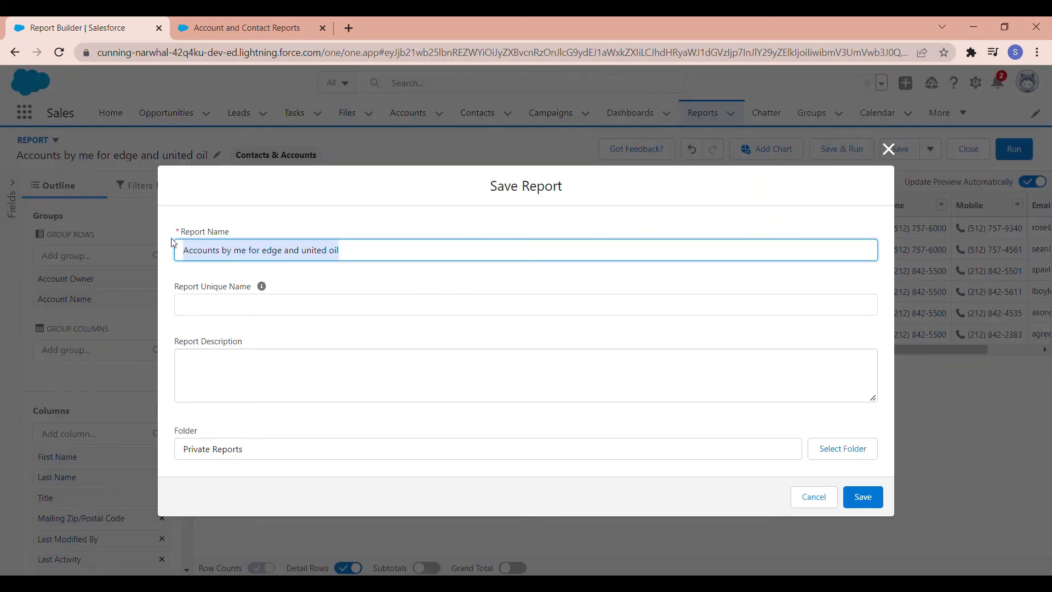
{"action": "key", "text": "Tab"}
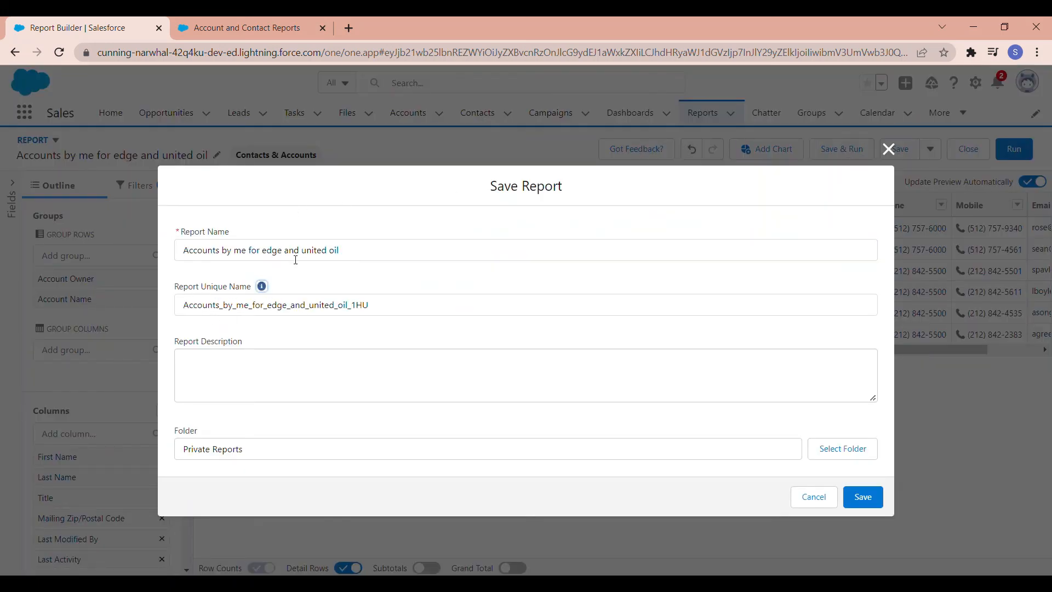
{"action": "left_click", "coordinate": [349, 385]}
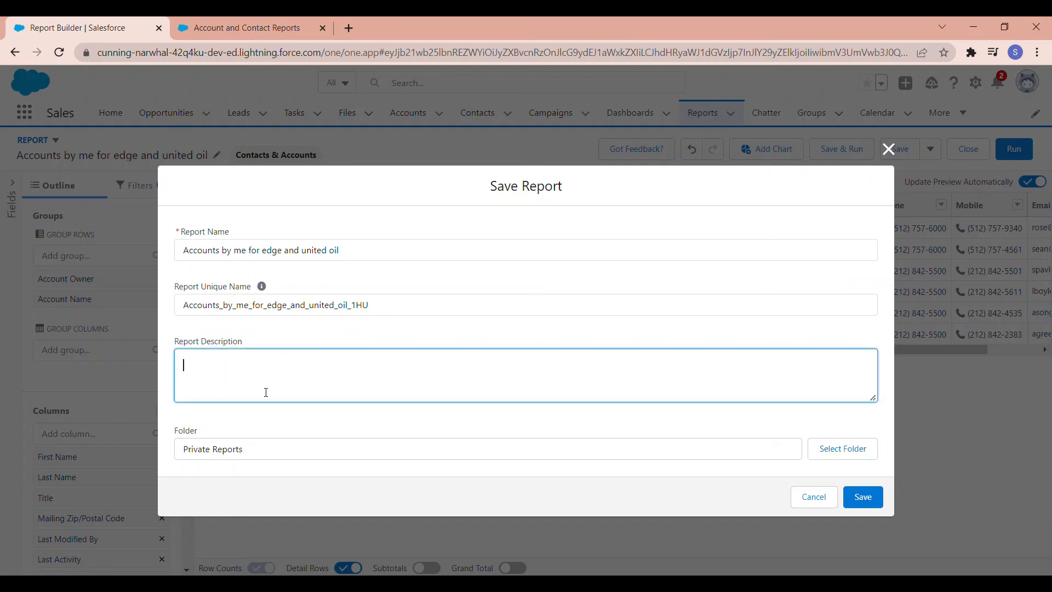
{"action": "left_click", "coordinate": [220, 453]}
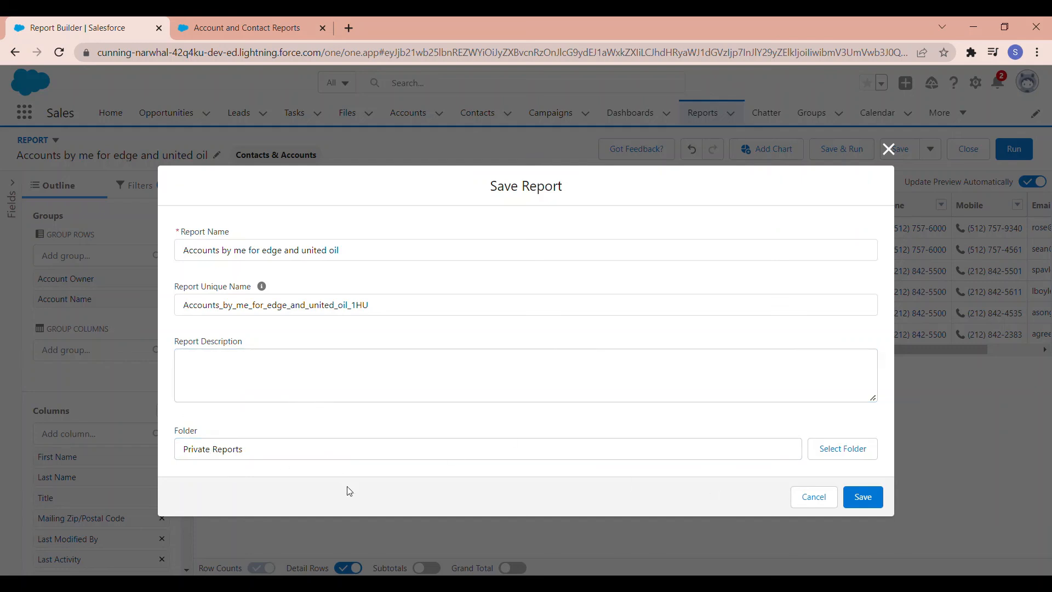
Step: Browse the report folders, choose Private Reports as the destination and save the report
{"action": "left_click", "coordinate": [874, 459]}
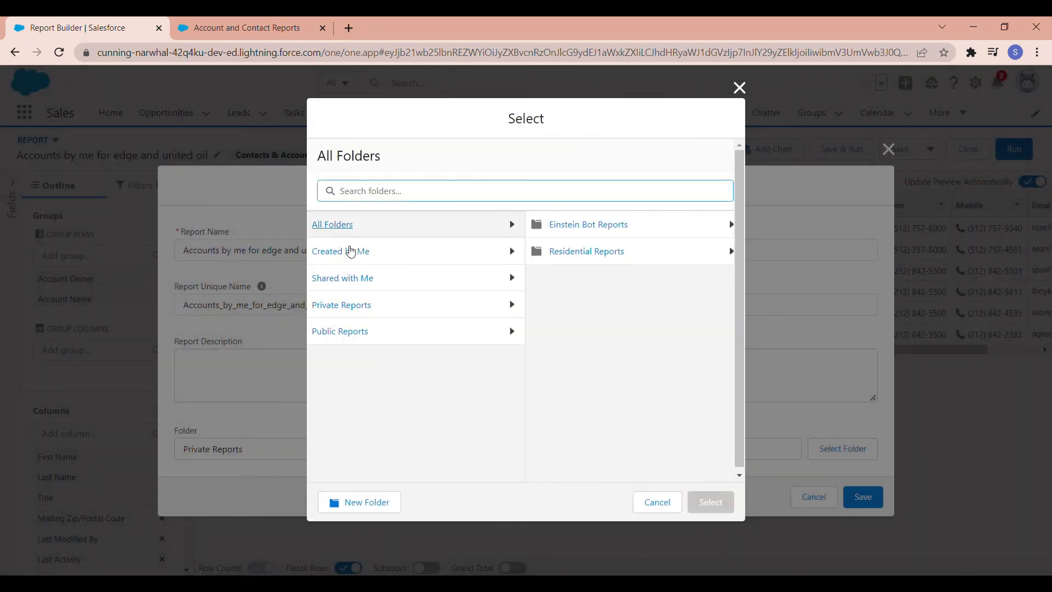
{"action": "left_click", "coordinate": [353, 339]}
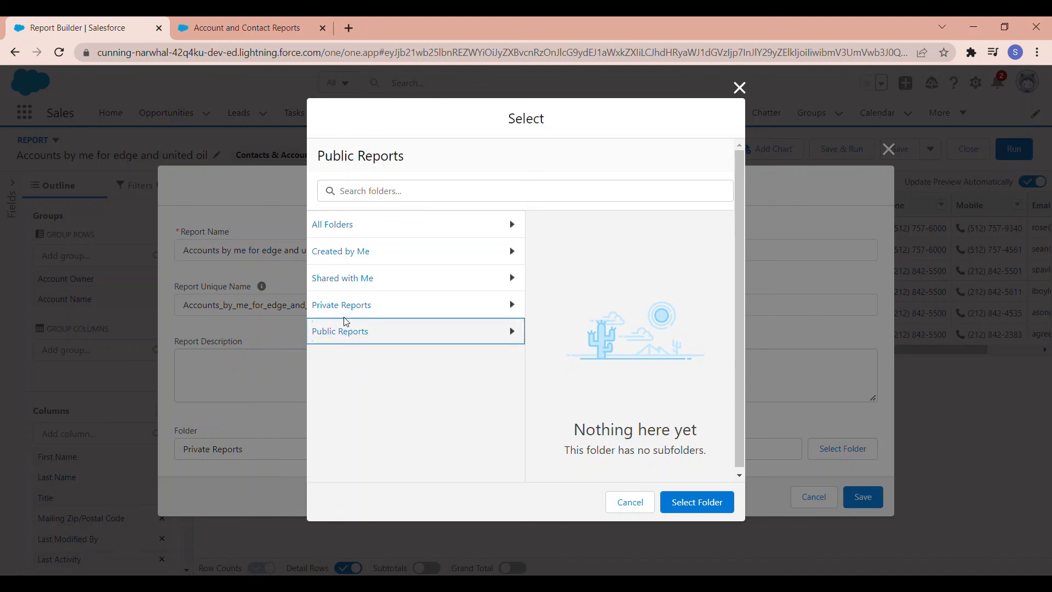
{"action": "left_click", "coordinate": [338, 233]}
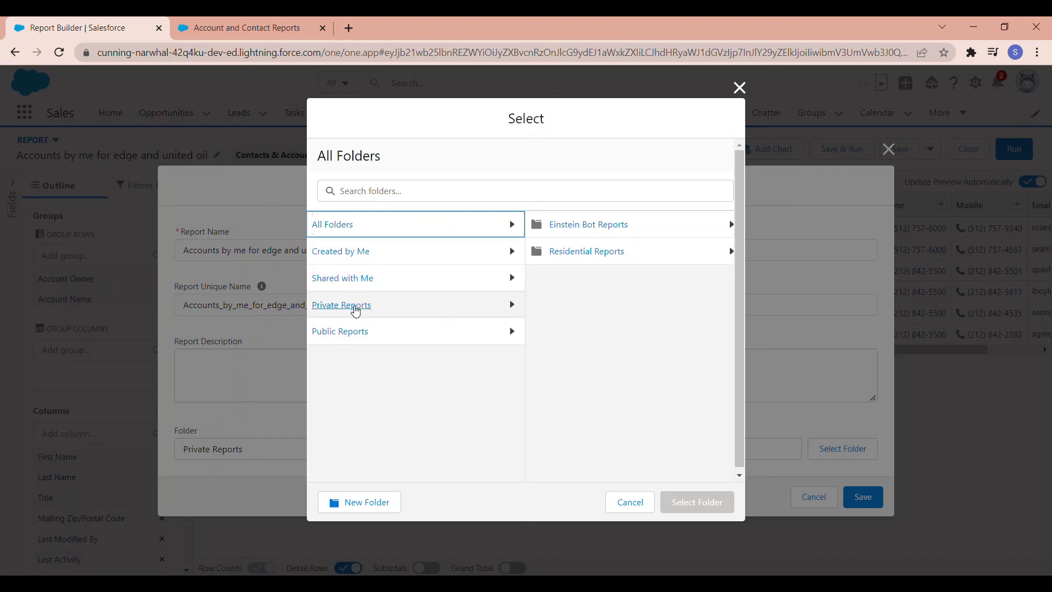
{"action": "left_click", "coordinate": [356, 305]}
{"action": "left_click", "coordinate": [700, 506]}
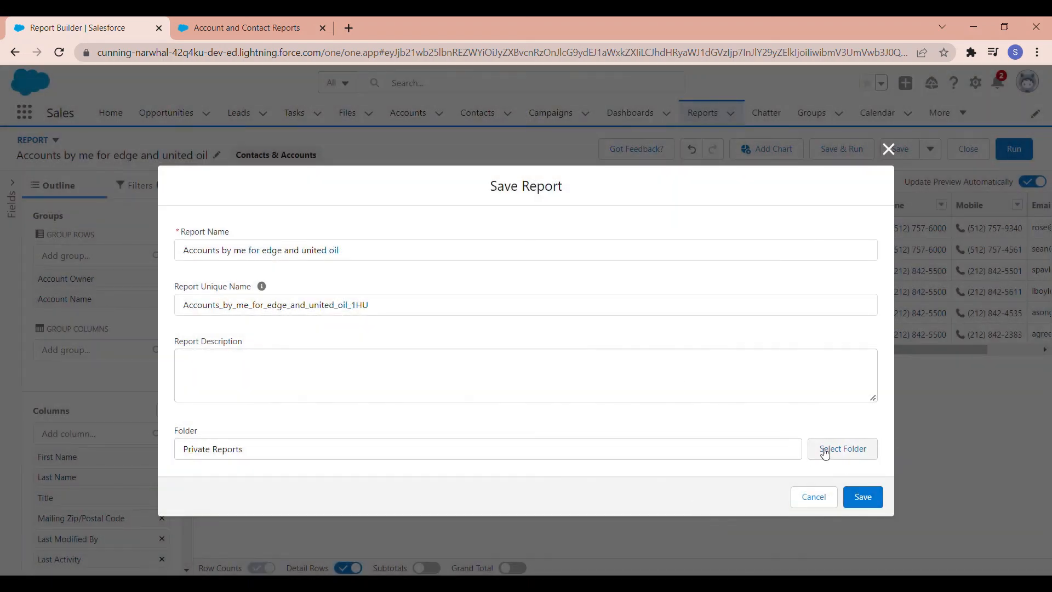
{"action": "left_click", "coordinate": [863, 497]}
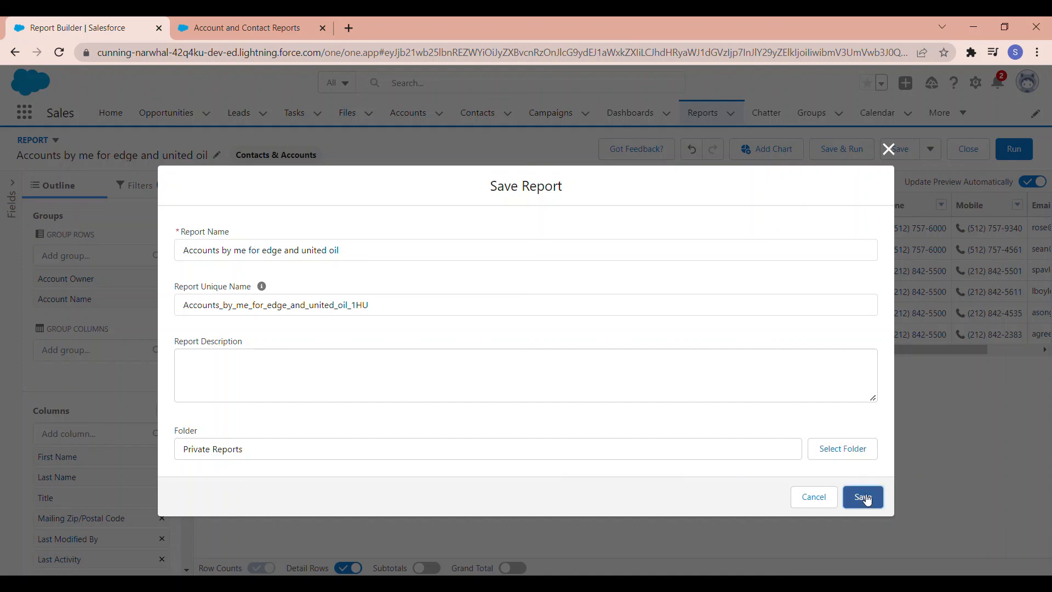